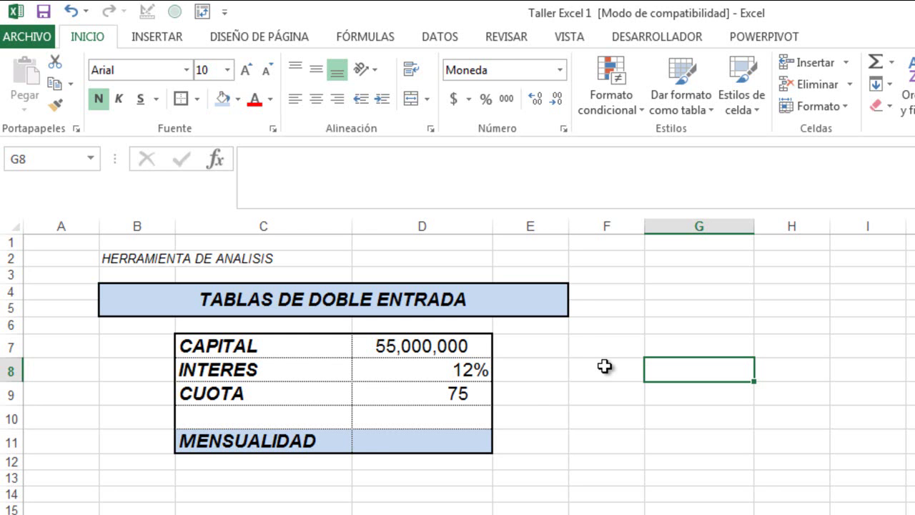
Insert the PAGO function into the MENSUALIDAD cell D11 by searching for it in the function list
click(463, 445)
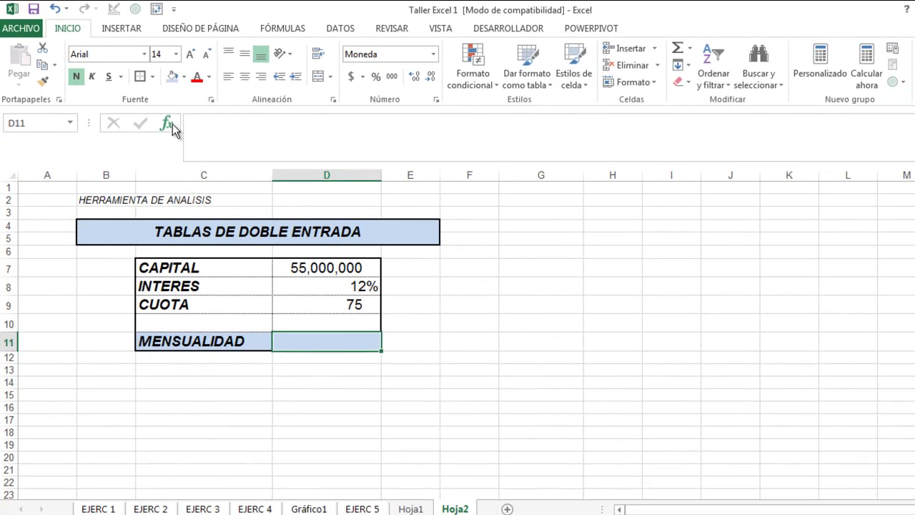
click(215, 157)
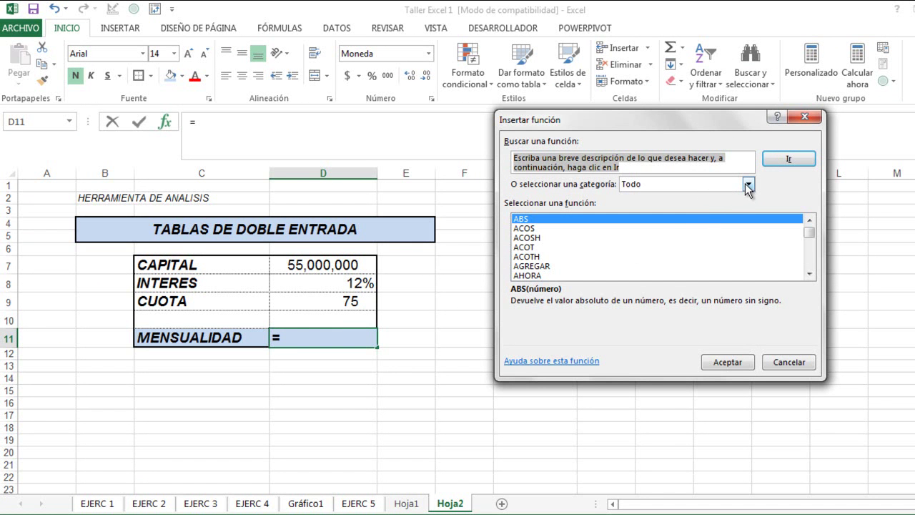
text(PAGO)
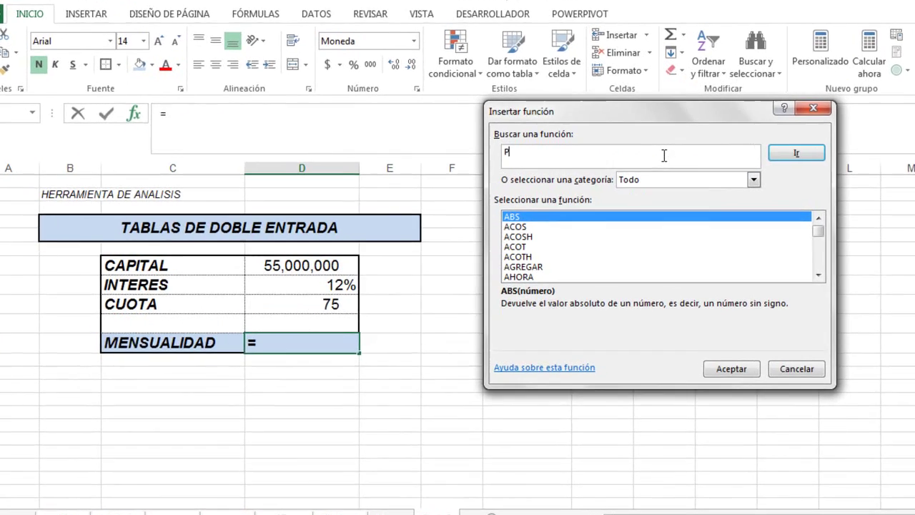
key(Return)
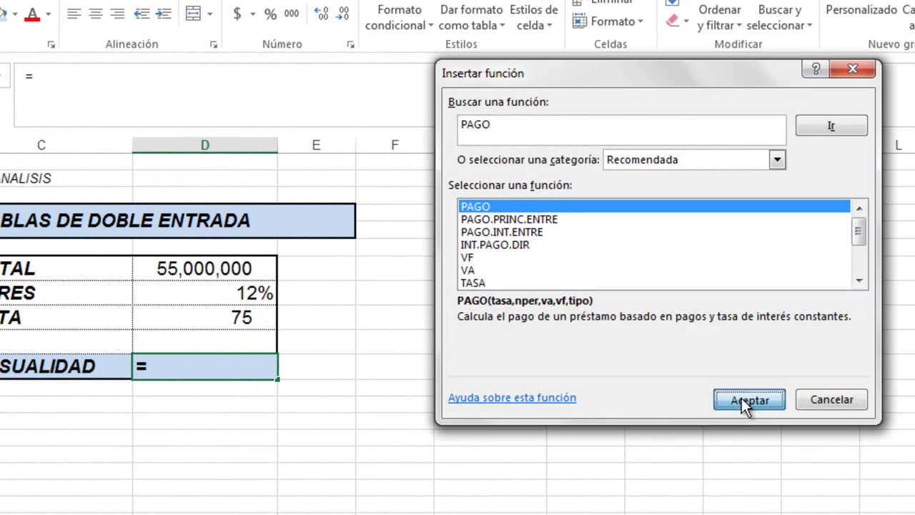
click(741, 398)
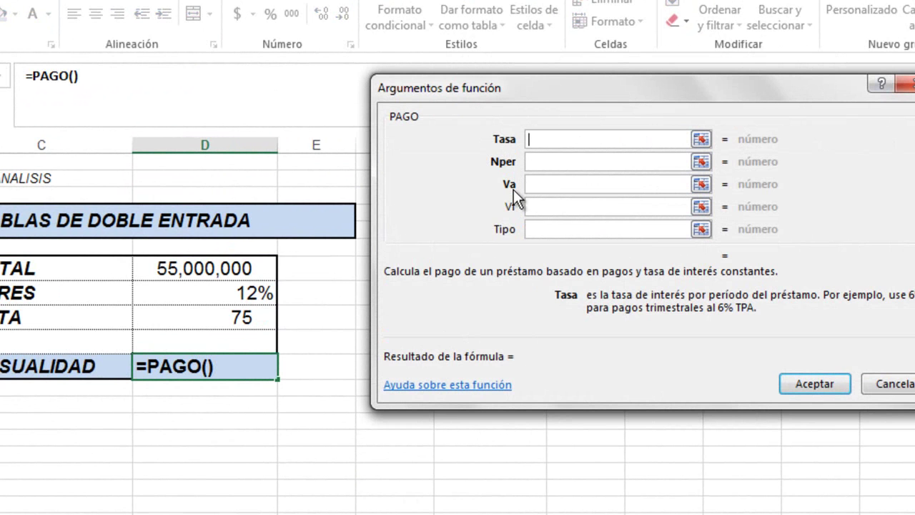
Set the Tasa argument of PAGO to the interest cell divided by twelve months, D8/12
click(268, 295)
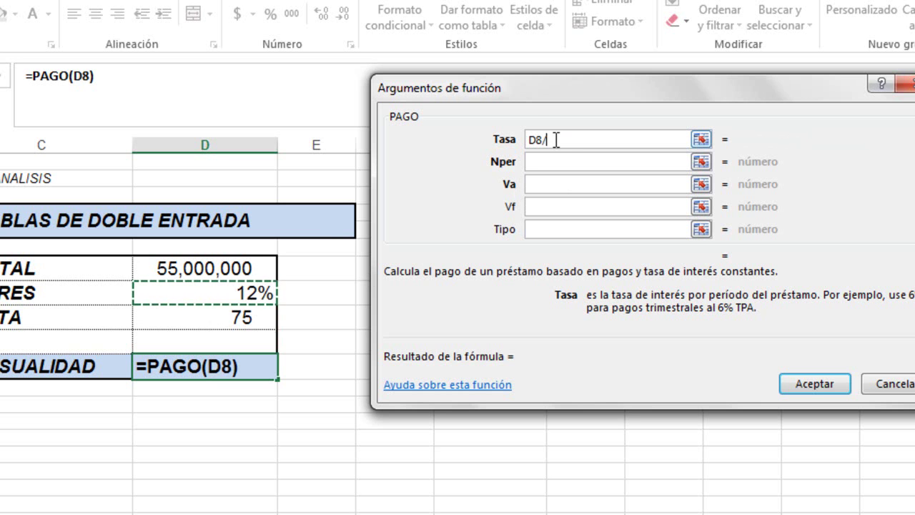
text(/12)
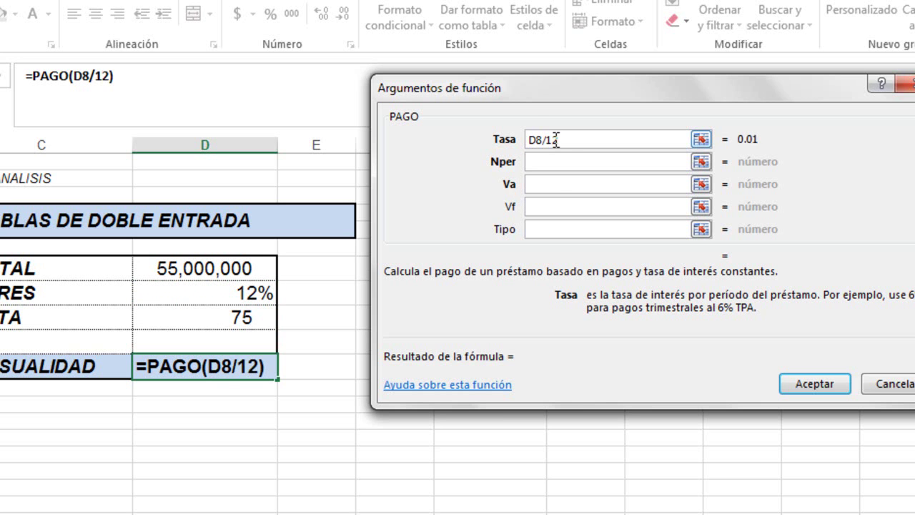
key(BackSpace)
key(BackSpace)
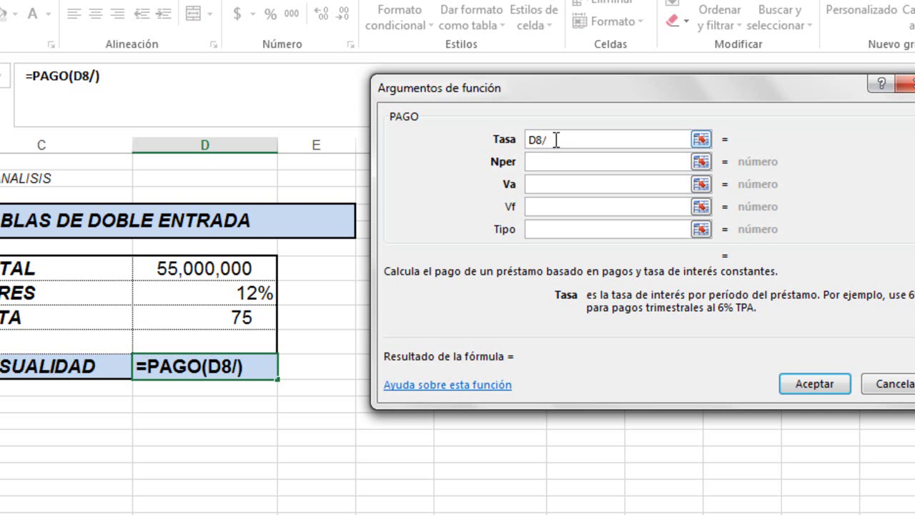
text(4)
key(BackSpace)
text(6)
key(BackSpace)
text(12)
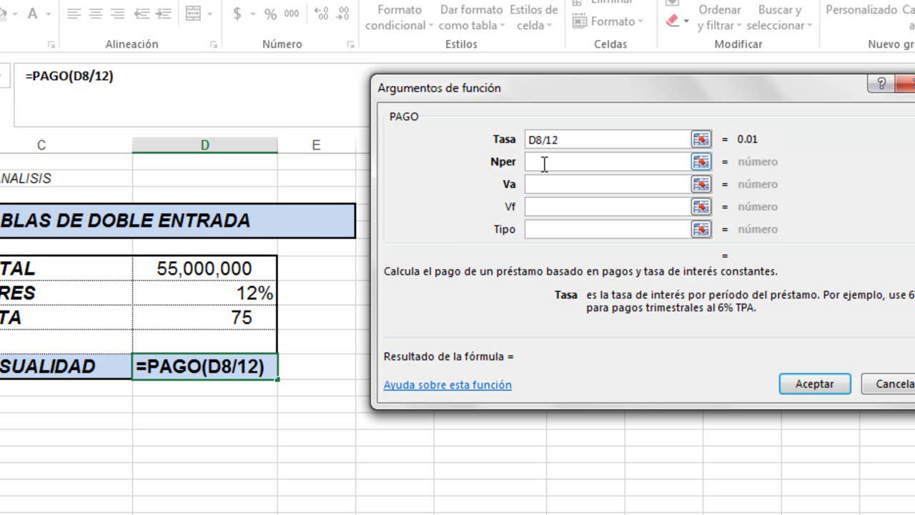
Set Nper to the CUOTA cell D9 and Va to the CAPITAL cell D7, and complete the PAGO formula
click(543, 163)
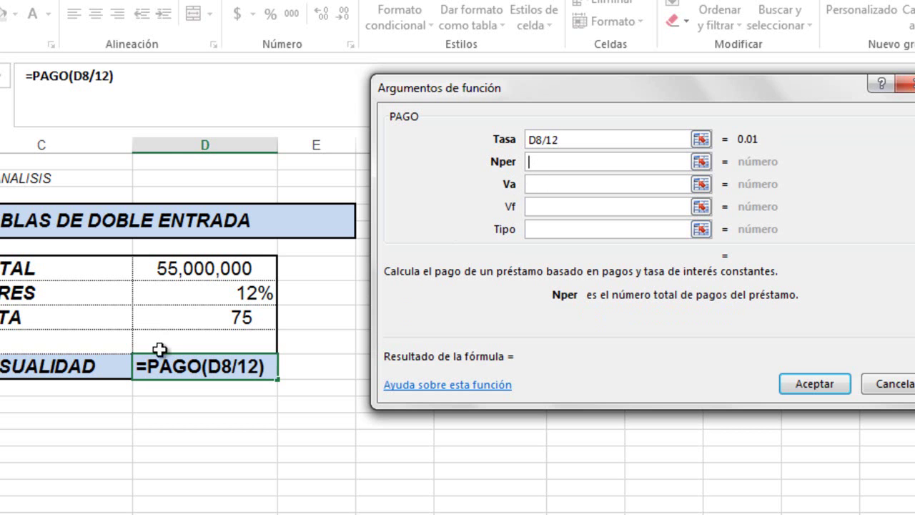
click(205, 322)
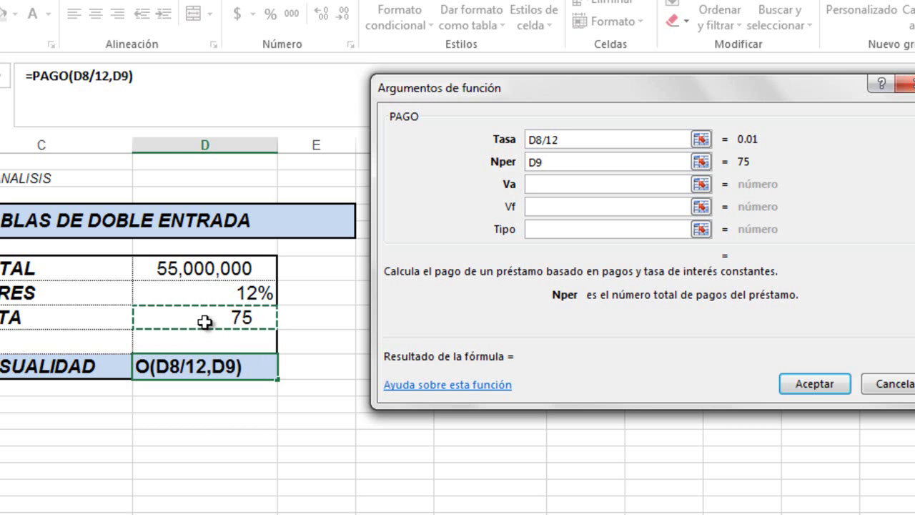
click(539, 182)
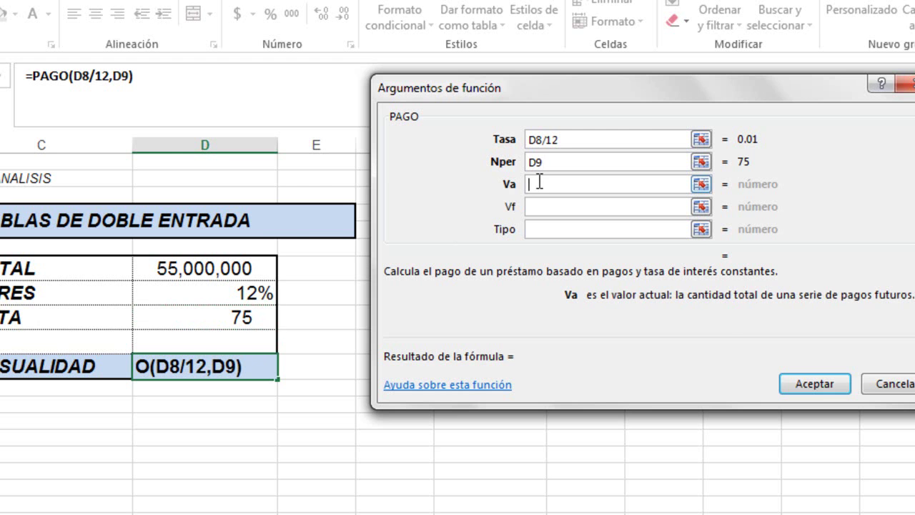
click(215, 270)
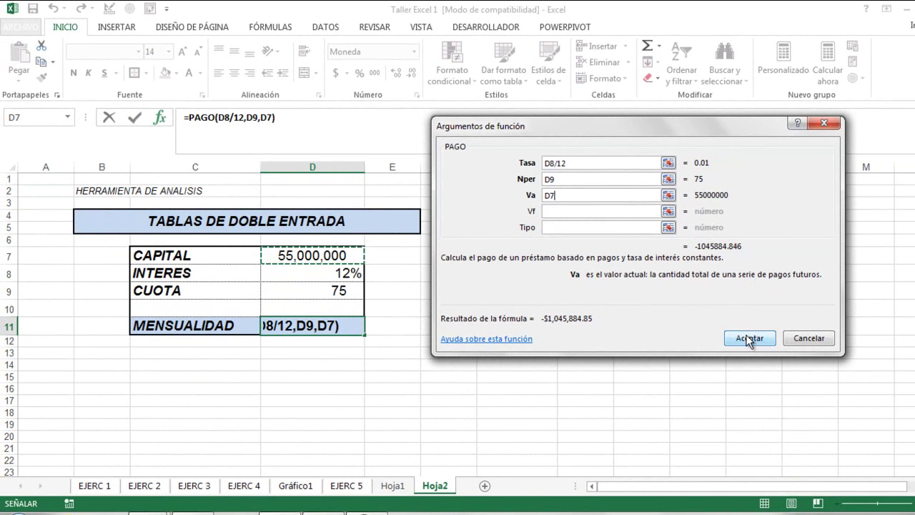
click(758, 336)
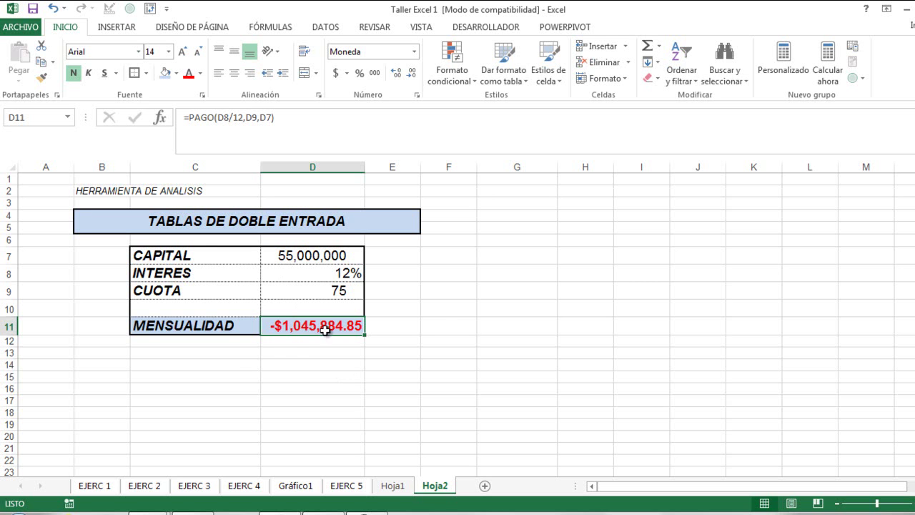
Link cell G8 to the monthly payment in D11 with the formula =D11
click(506, 275)
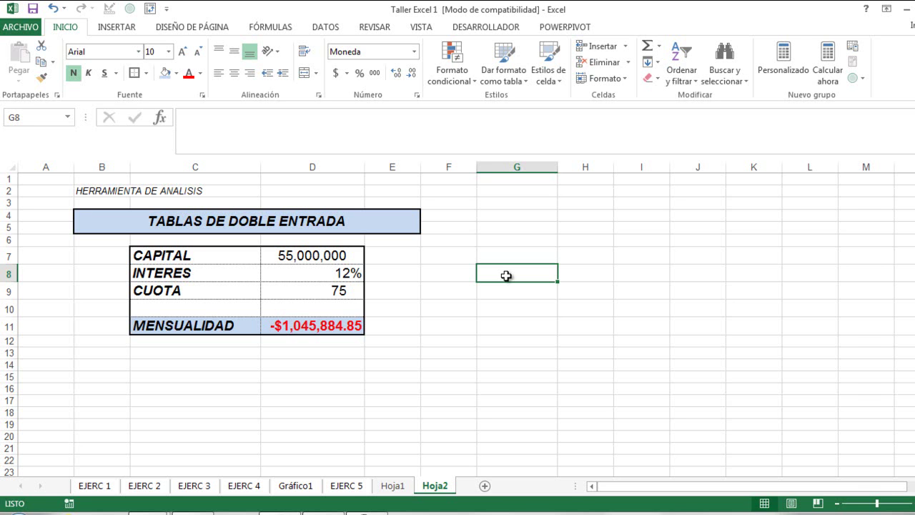
text(=)
click(322, 327)
key(Return)
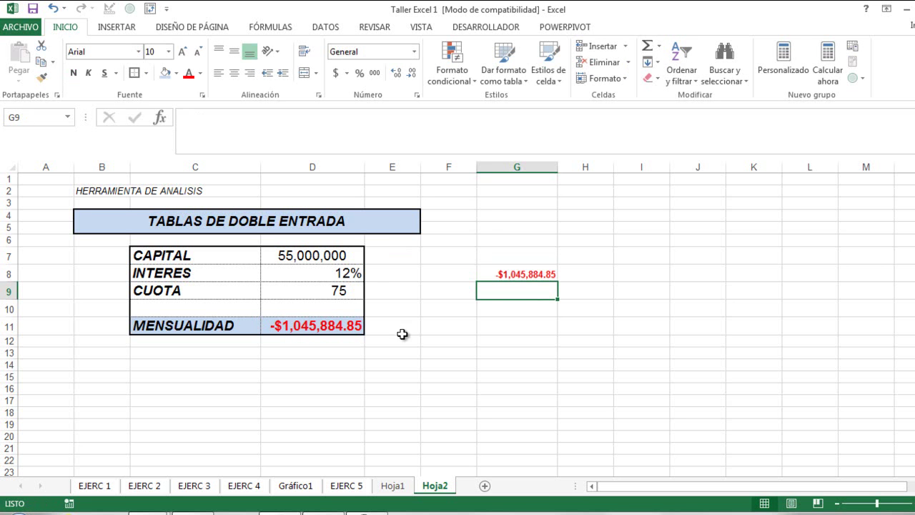
click(338, 290)
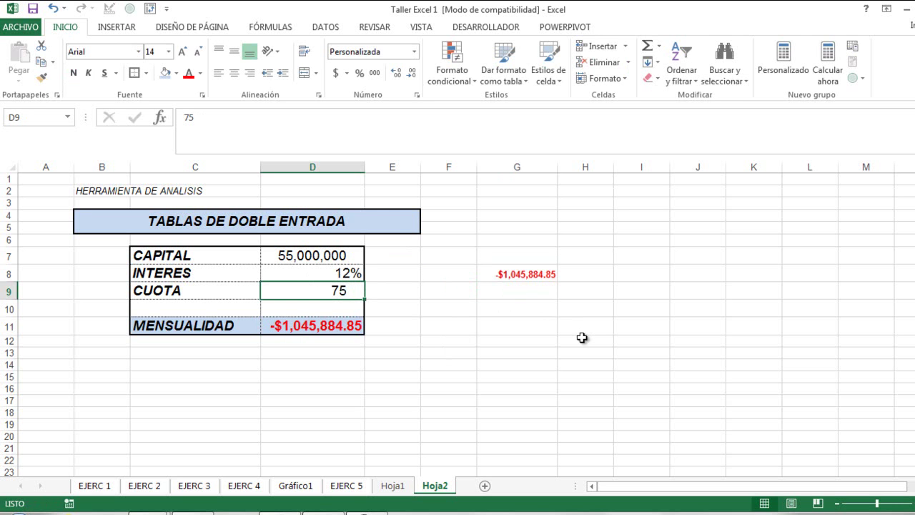
click(544, 299)
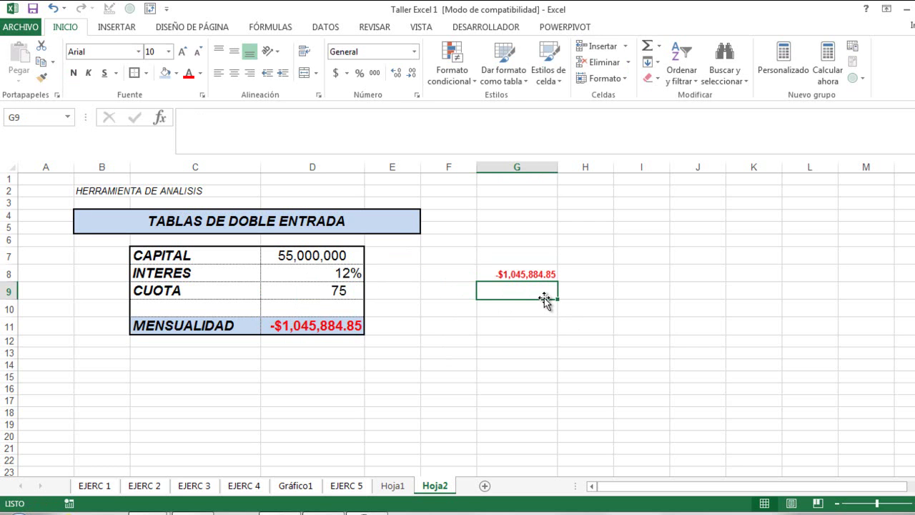
drag(571, 271, 647, 272)
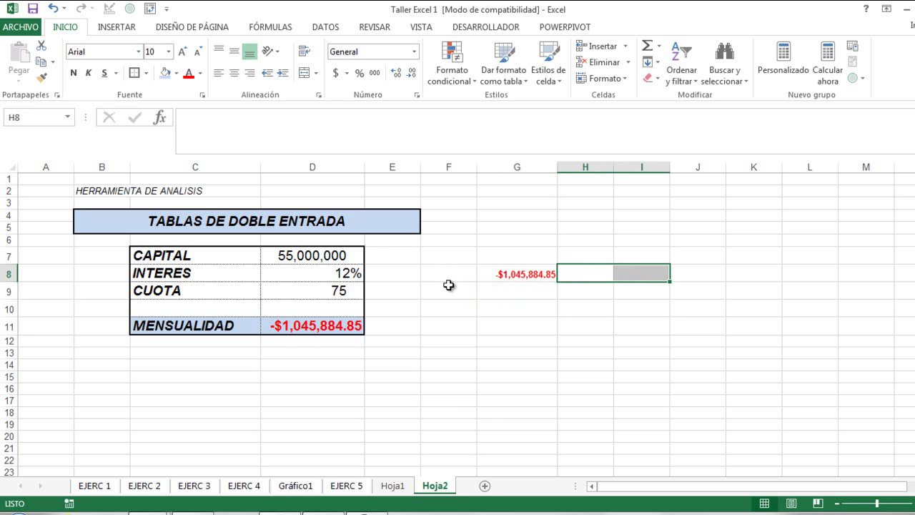
drag(448, 286, 465, 439)
click(514, 311)
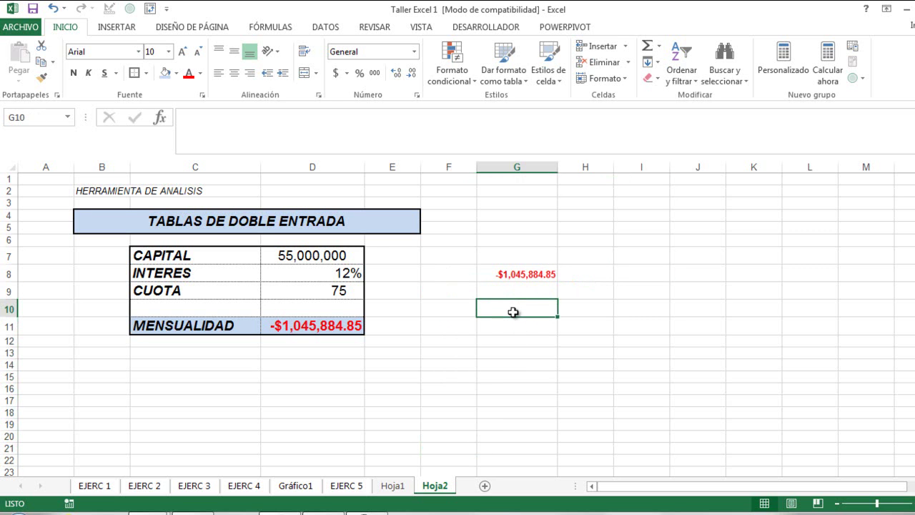
Enter the first interest rate, 6%, in cell F9 using percentage format
click(460, 296)
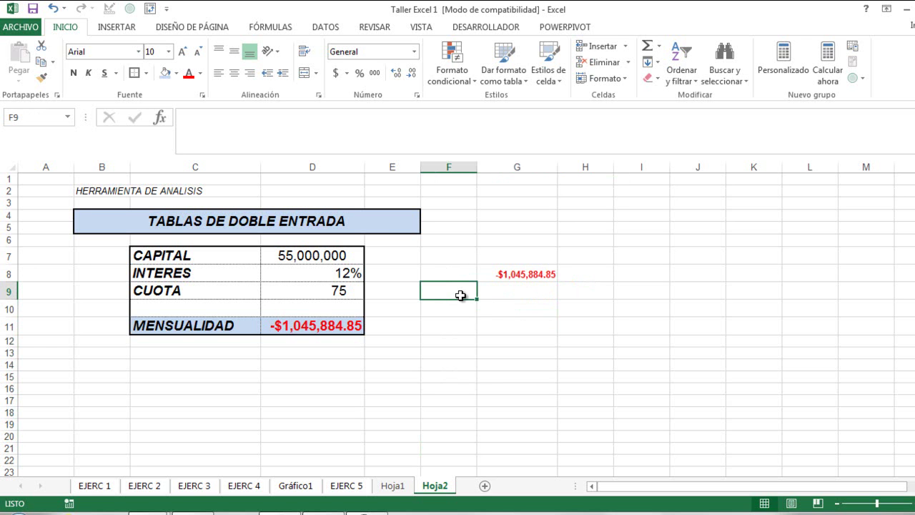
text(6)
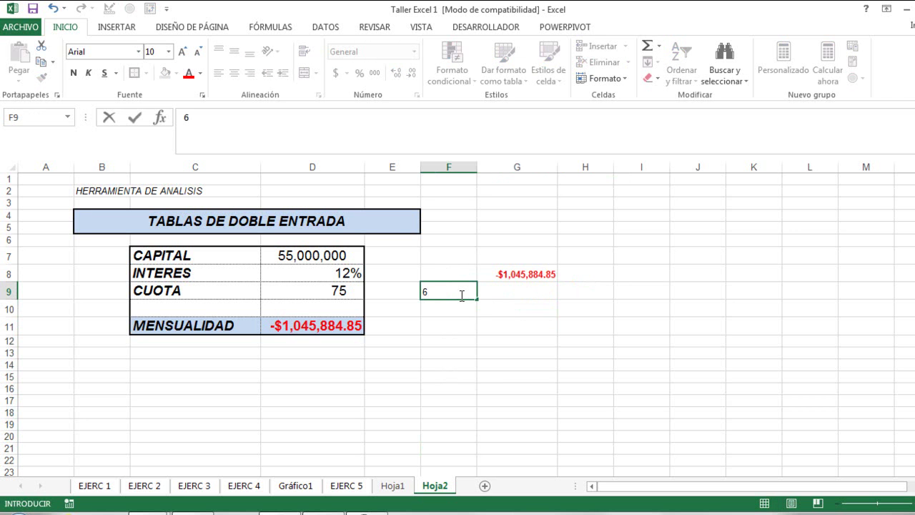
click(465, 322)
click(457, 292)
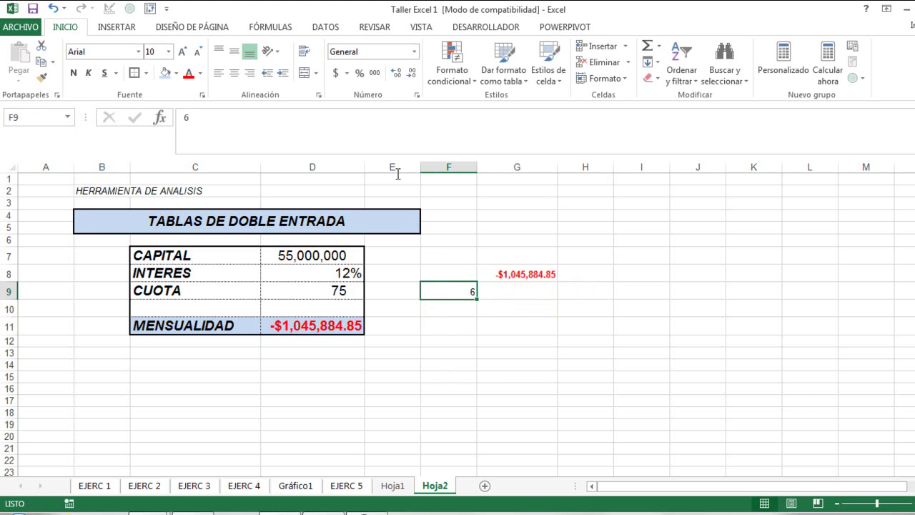
click(362, 72)
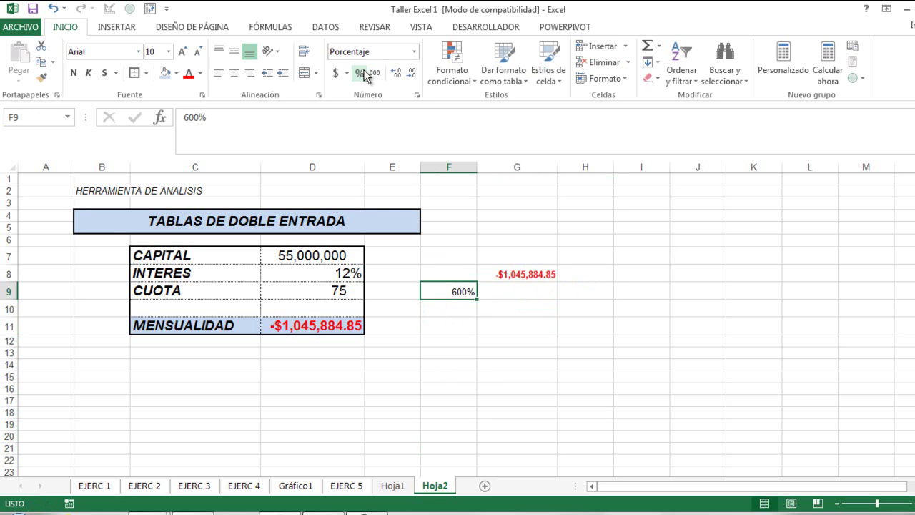
text(6)
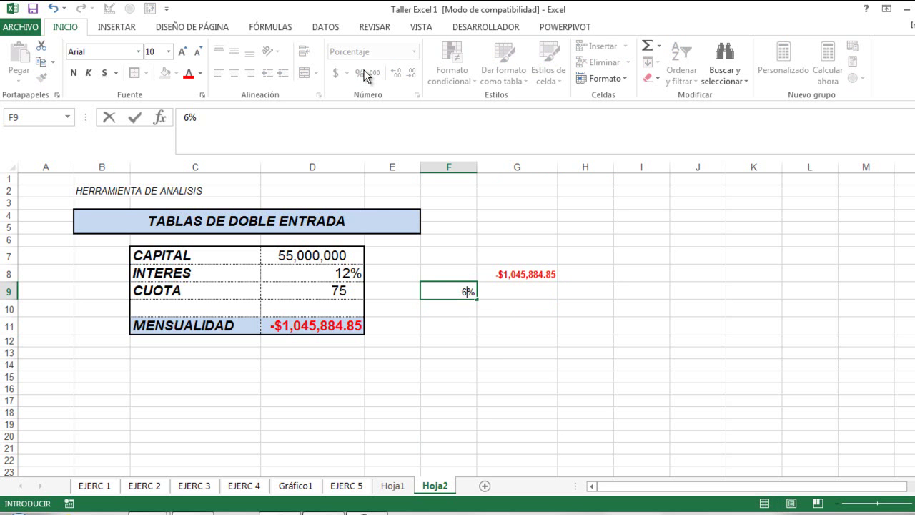
click(458, 305)
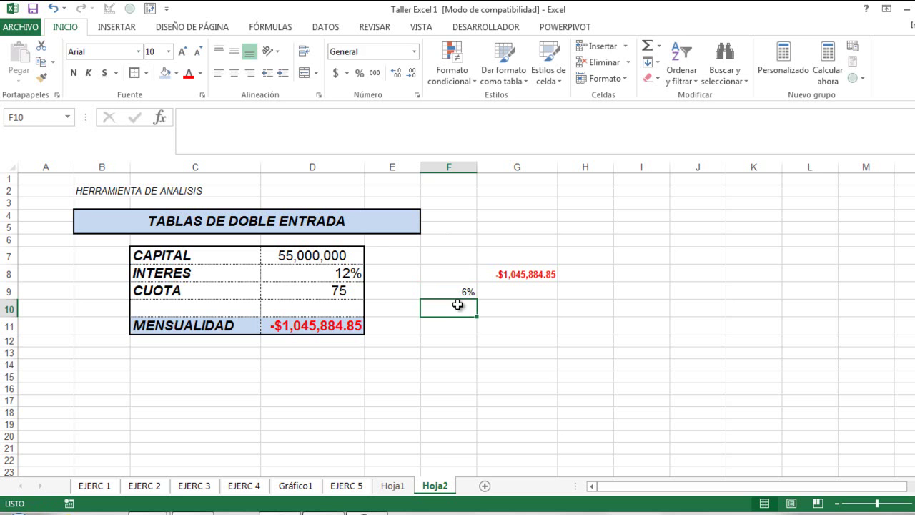
Enter the second interest rate, 8%, in cell F10 using percentage format
text(8)
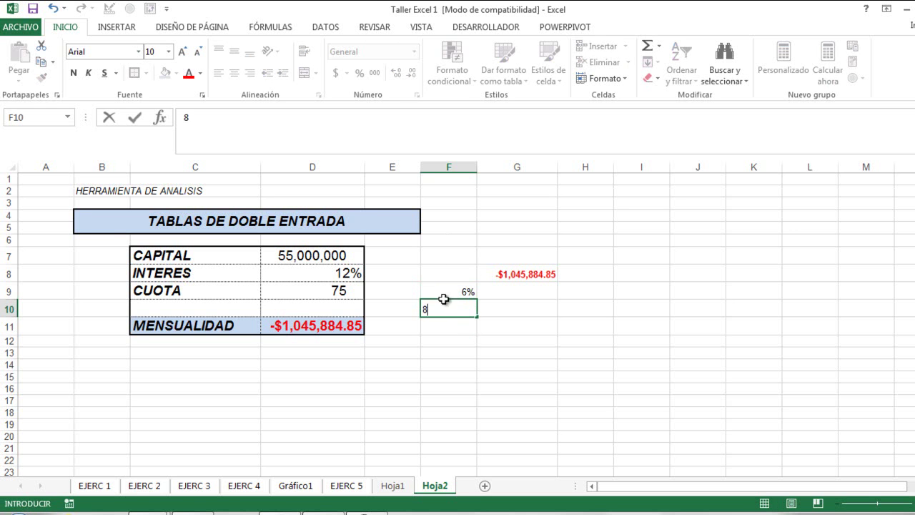
click(478, 412)
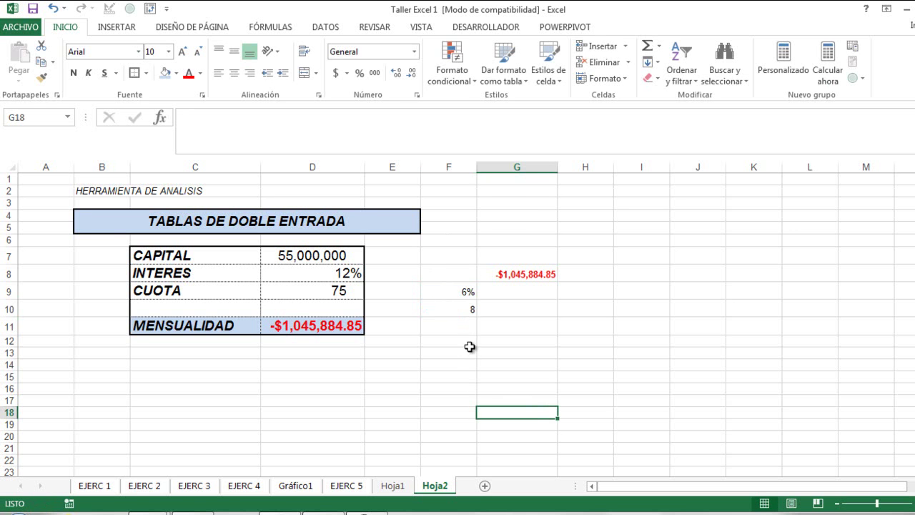
click(470, 309)
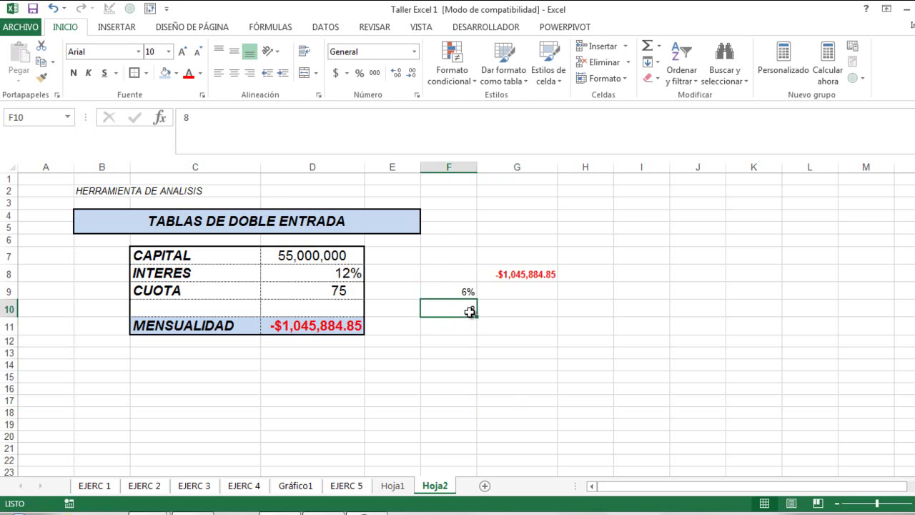
click(359, 74)
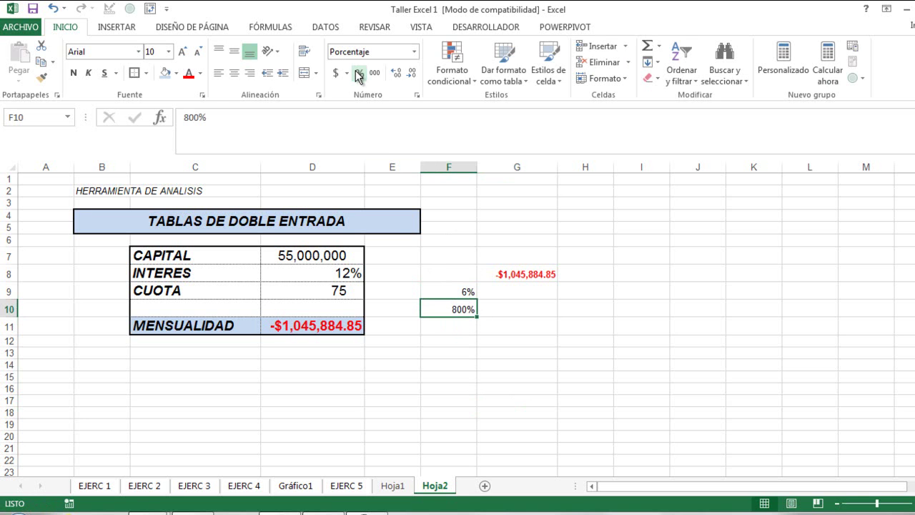
text(8)
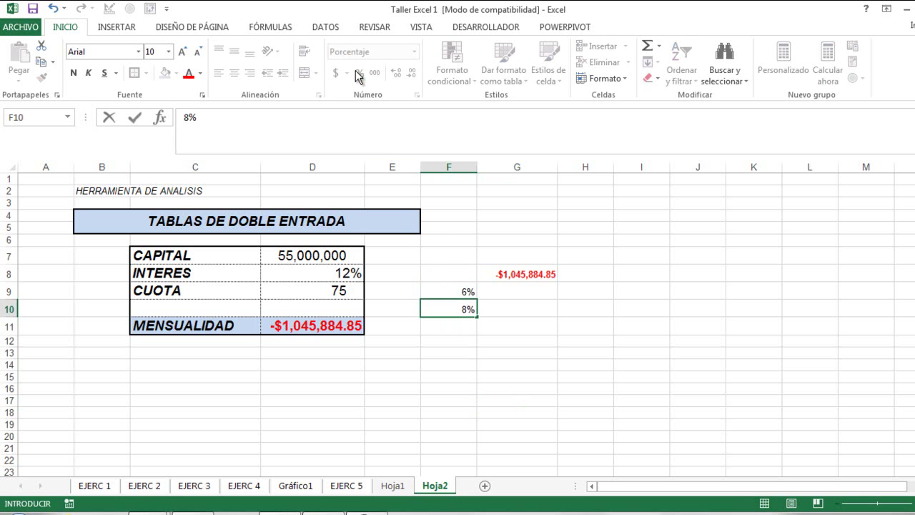
click(448, 339)
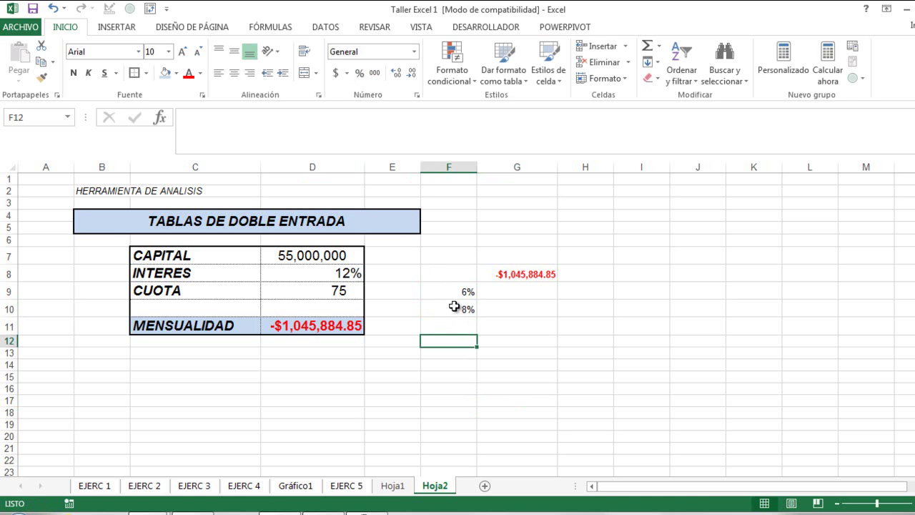
Extend the interest rate series from F9:F10 down to F16, reaching 20% in 2% increments
drag(466, 294, 478, 378)
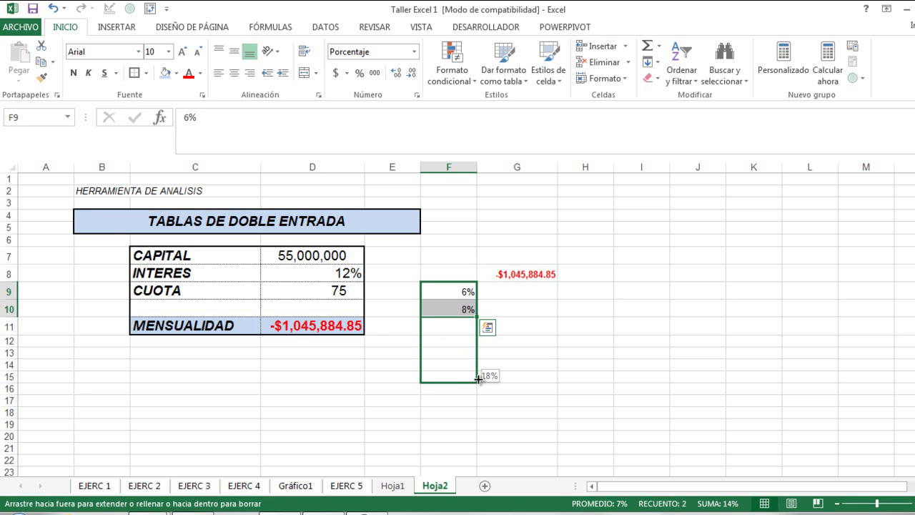
drag(478, 388, 478, 391)
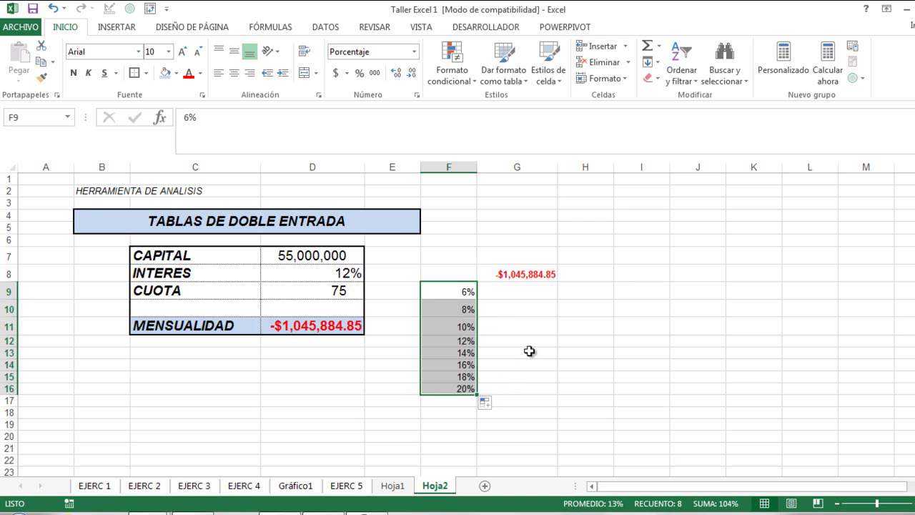
click(616, 357)
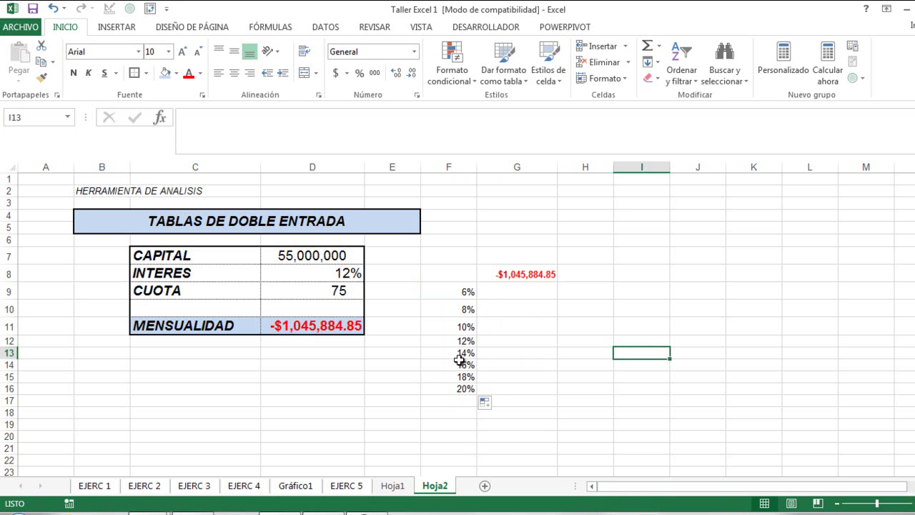
Create a one-variable data table over F8:G16 using the interest rate in D8 as the column input cell
click(447, 278)
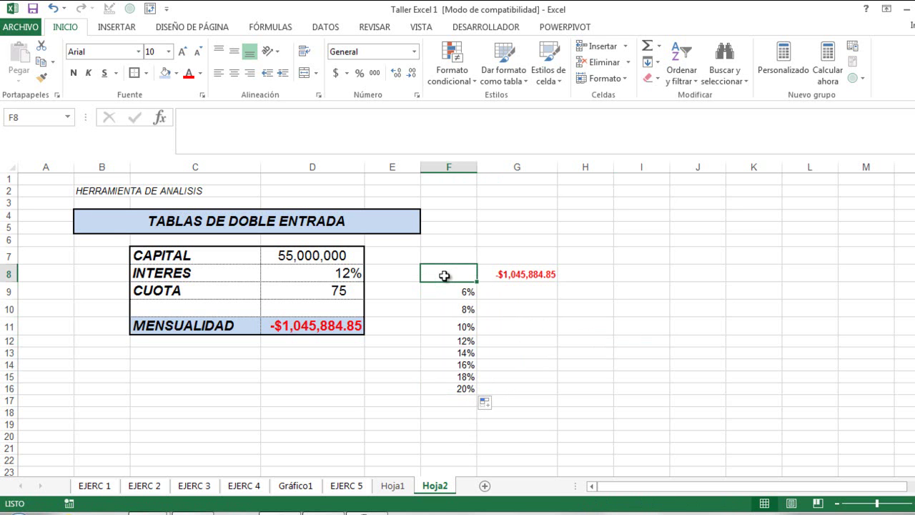
drag(444, 276, 505, 385)
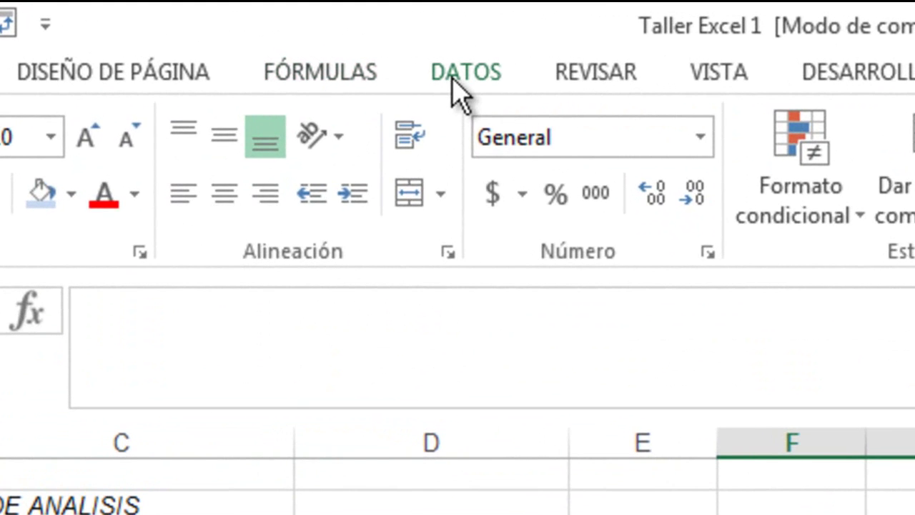
click(453, 80)
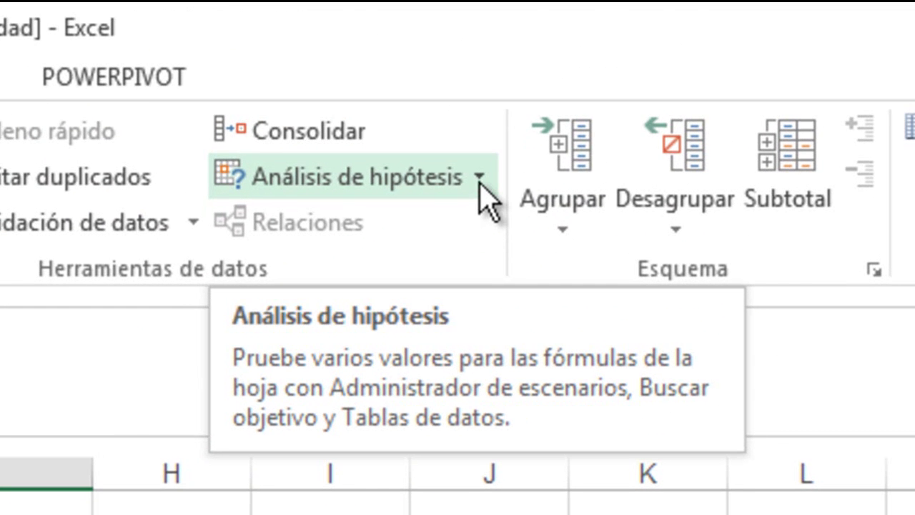
click(479, 184)
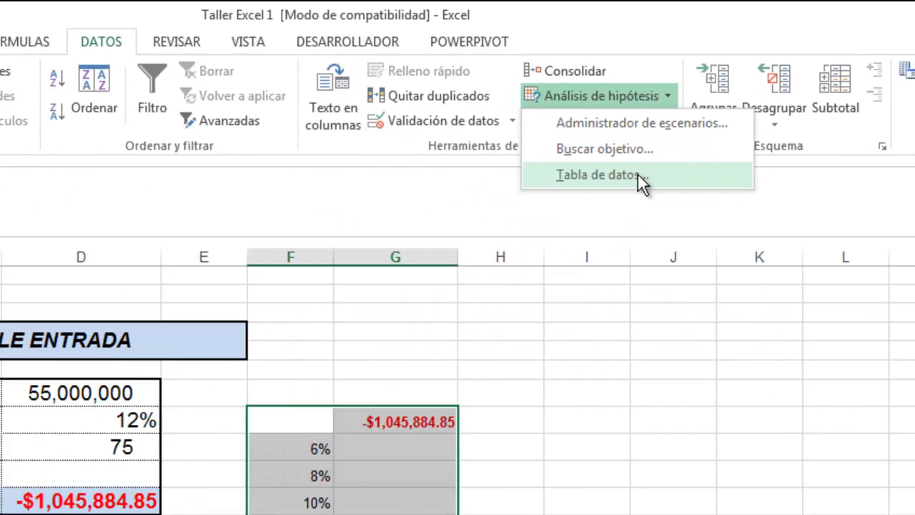
click(426, 323)
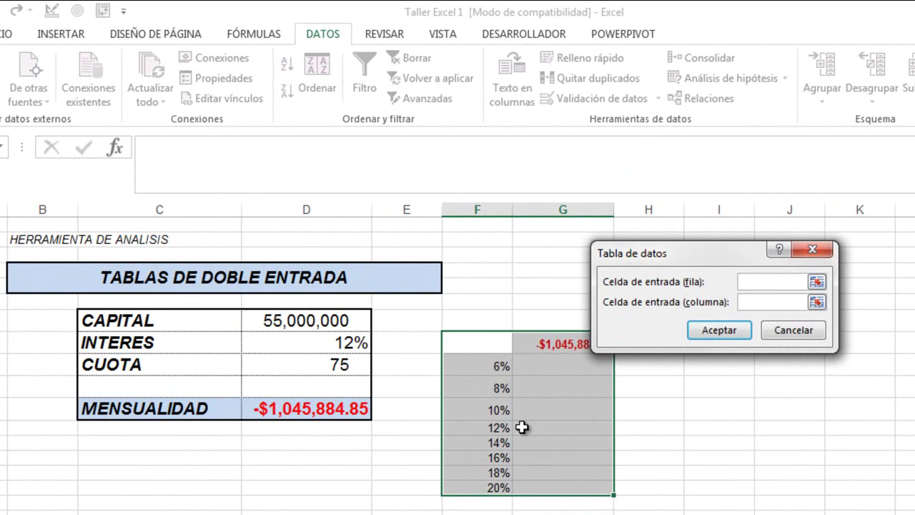
click(750, 303)
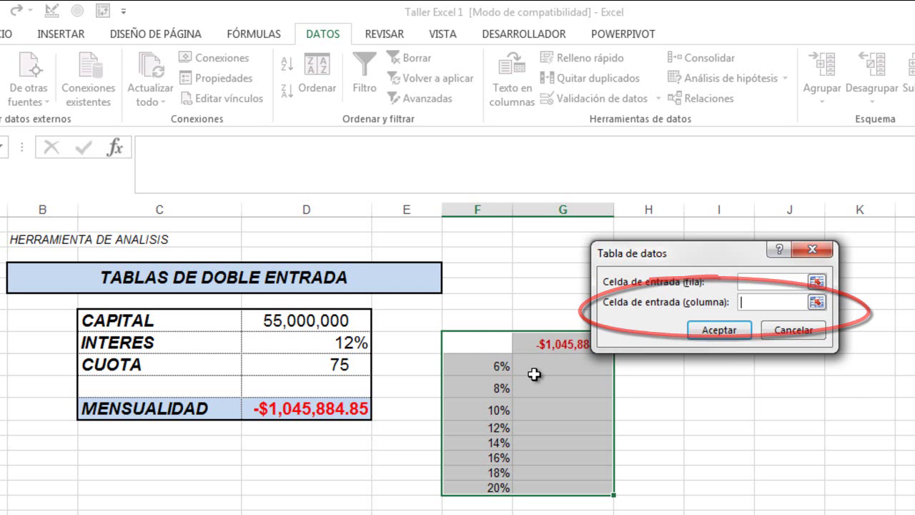
click(347, 346)
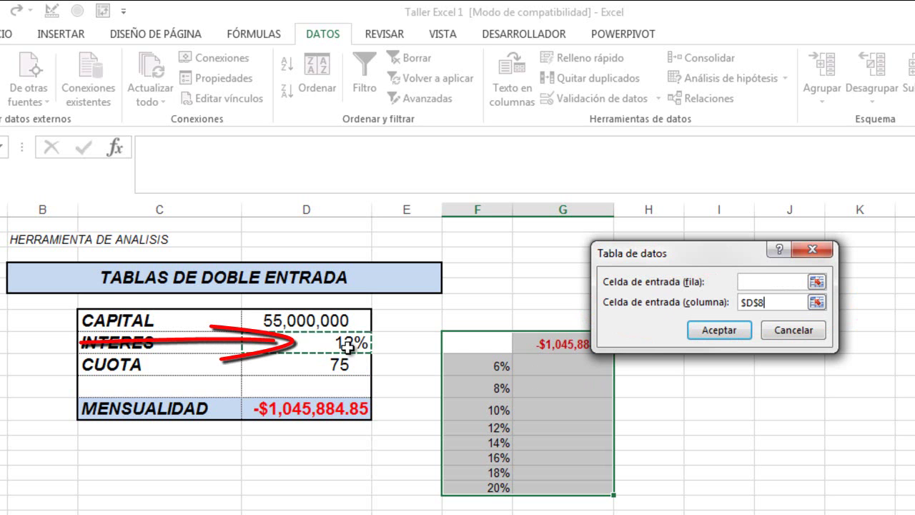
click(712, 334)
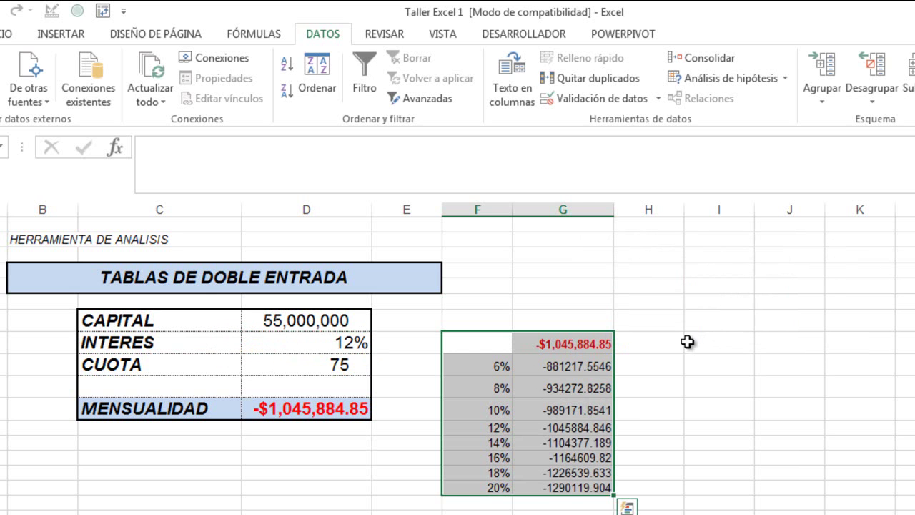
click(625, 408)
Format the calculated payments in G9:G16 with the comma thousands style and two decimals
drag(576, 366, 584, 492)
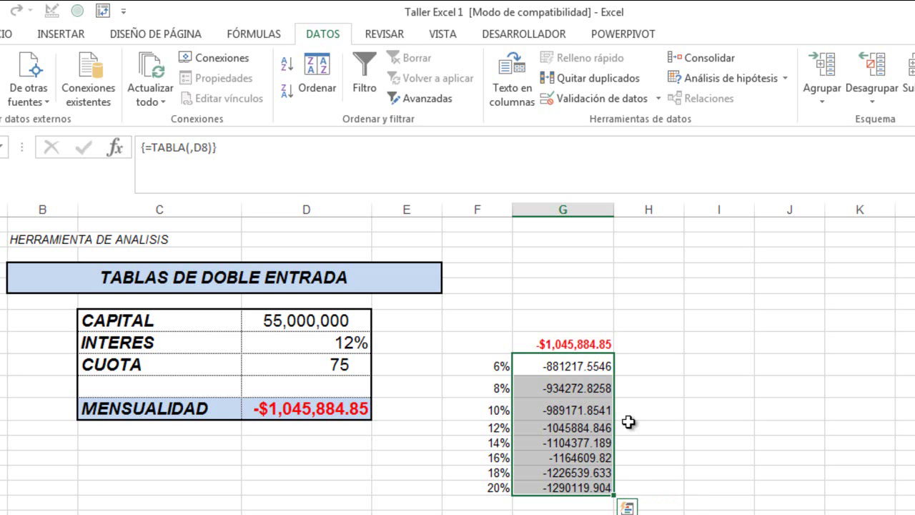
click(9, 34)
click(384, 92)
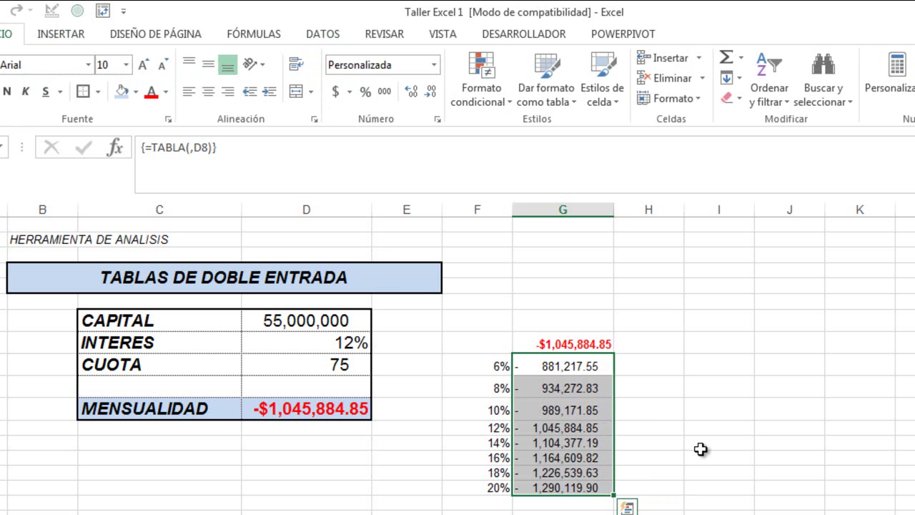
click(701, 448)
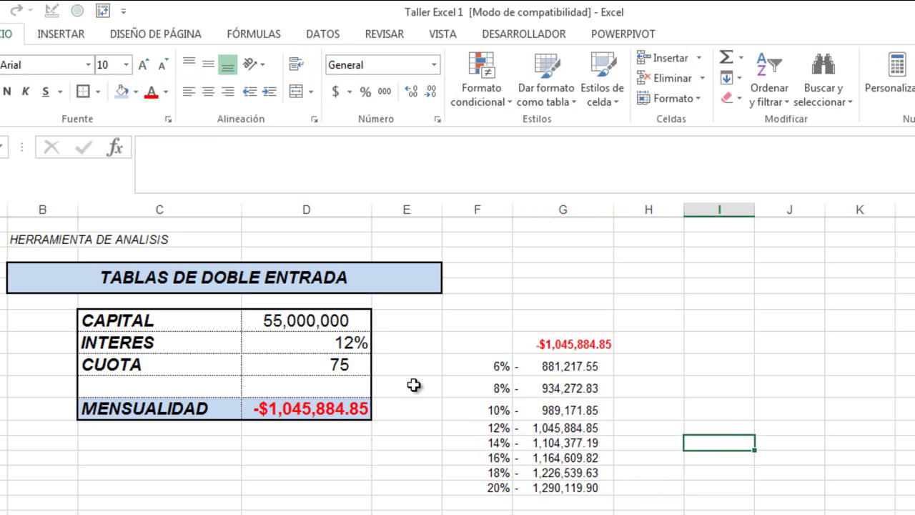
Highlight the 12% rate and its payment in F12:G12 with a light blue fill, and reset their fill to white
click(349, 342)
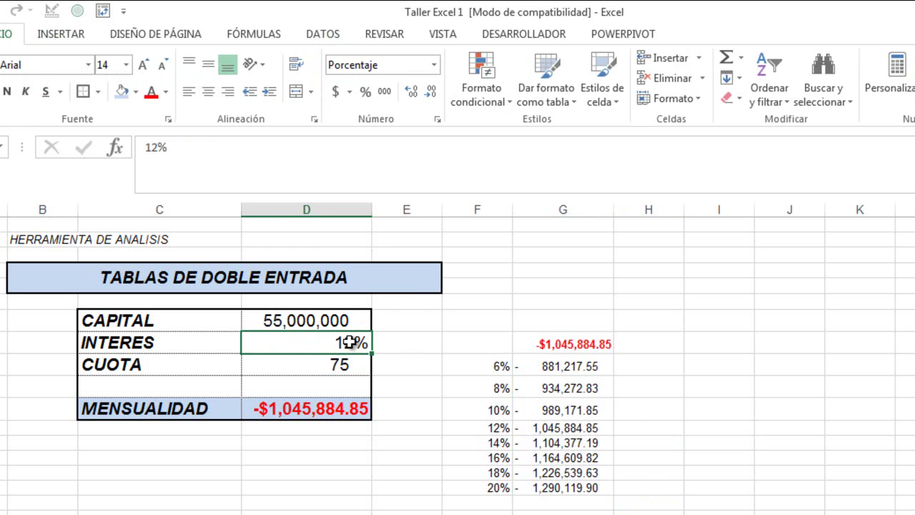
click(494, 428)
drag(494, 428, 547, 428)
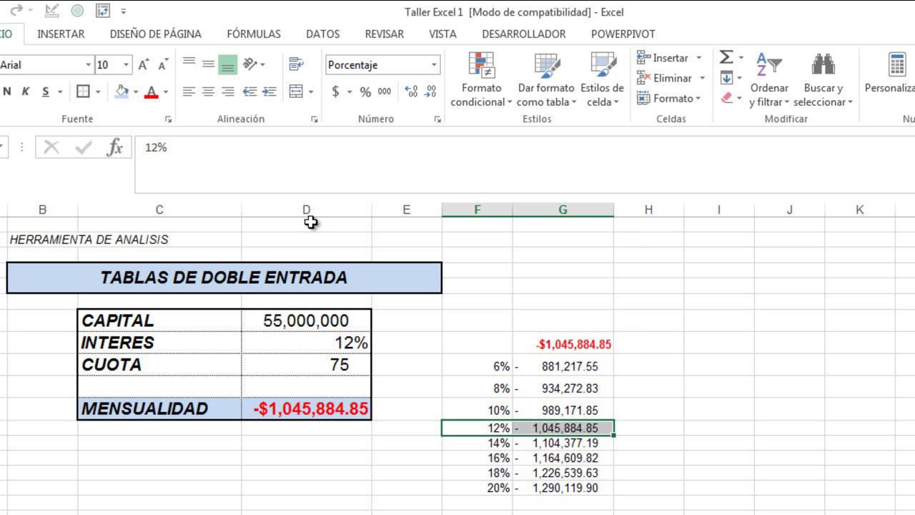
click(121, 91)
click(789, 457)
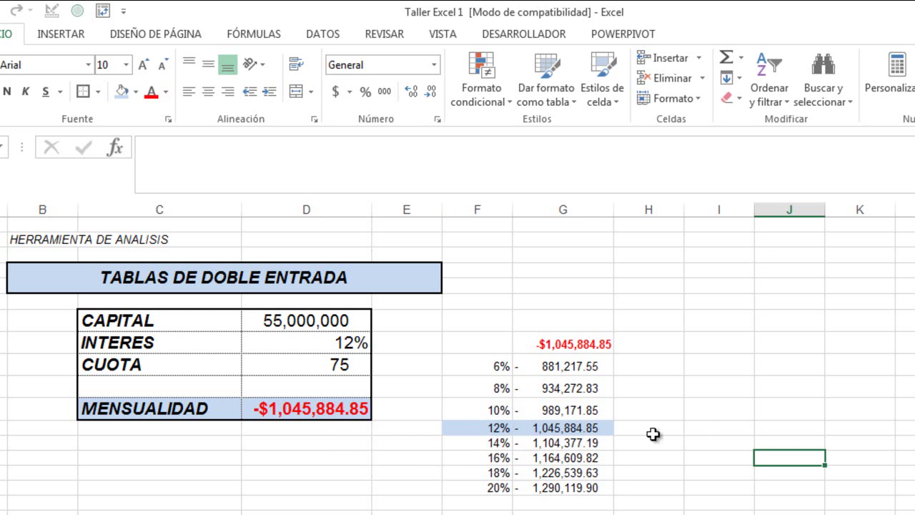
drag(492, 429, 565, 427)
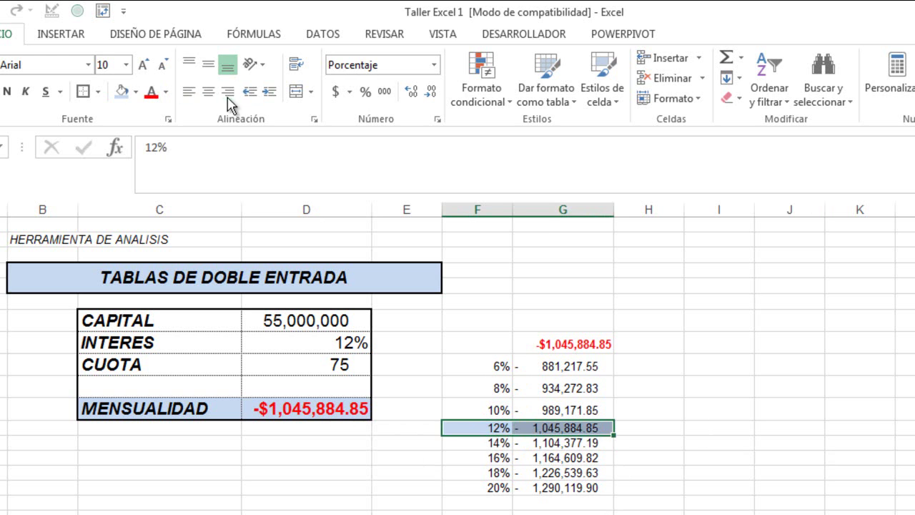
click(746, 403)
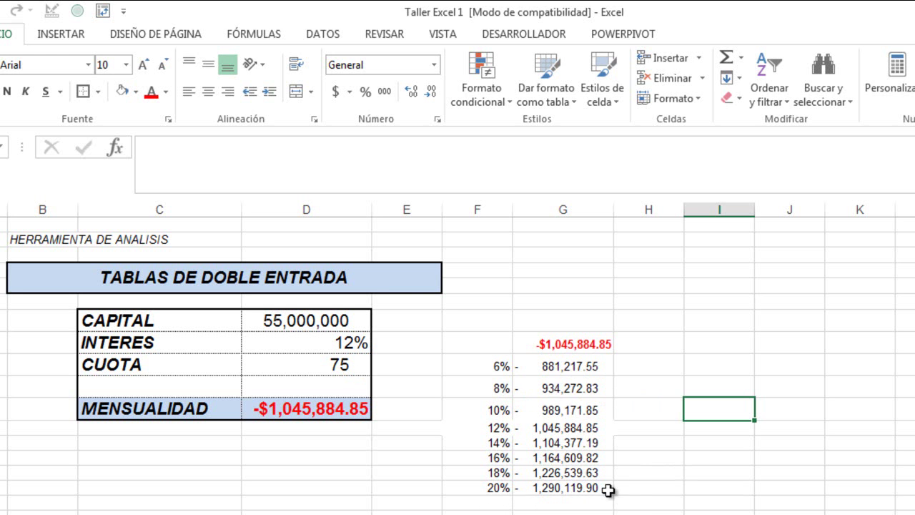
Clear the interest rates and calculated payments in F9:G16, keeping the linked payment in G8
drag(508, 367, 559, 488)
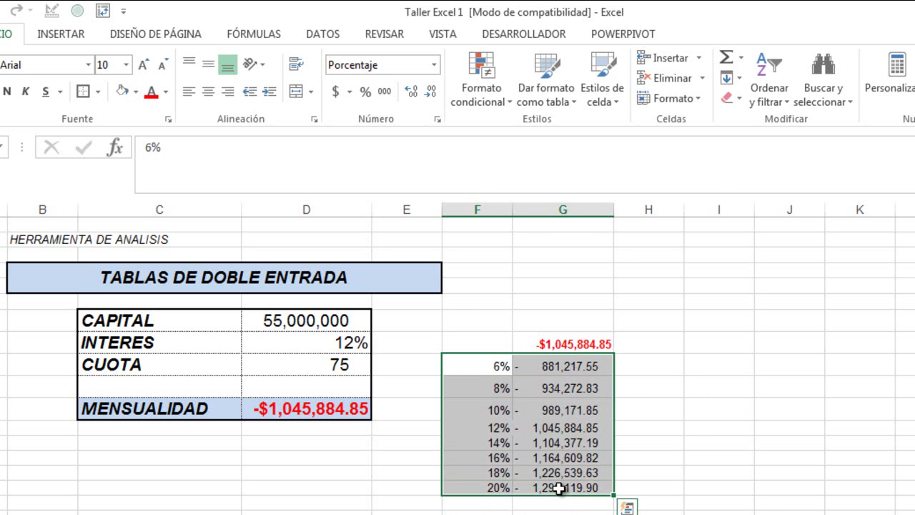
key(Delete)
Enter the interest rates 6% in H7 and 8% in I7 to start a horizontal series
click(669, 323)
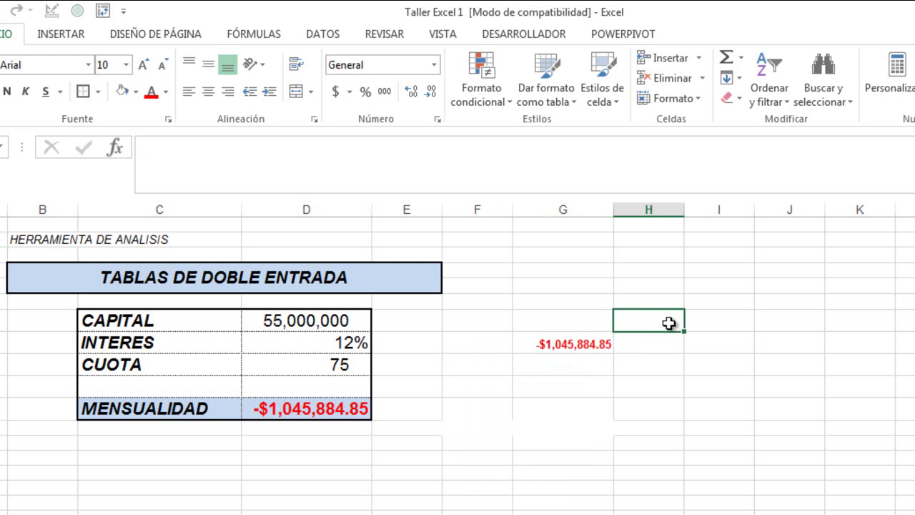
text(6)
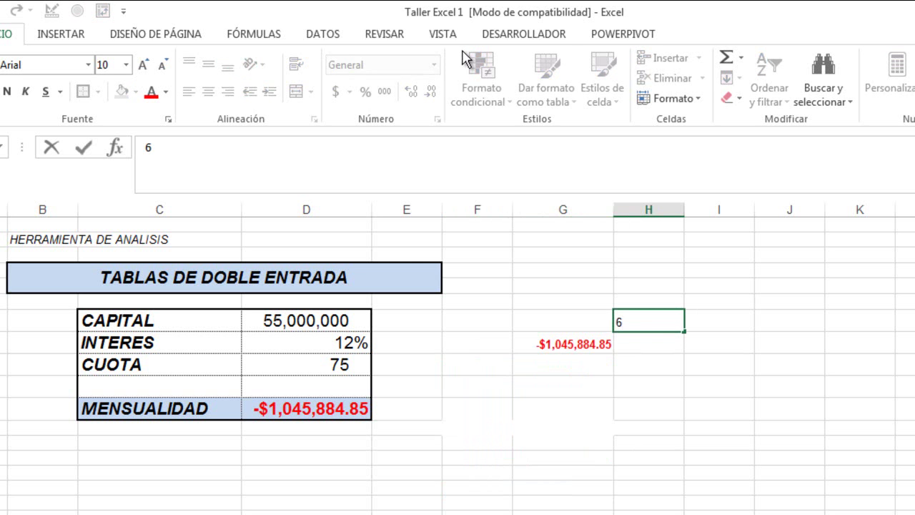
text(&)
click(44, 37)
text(%)
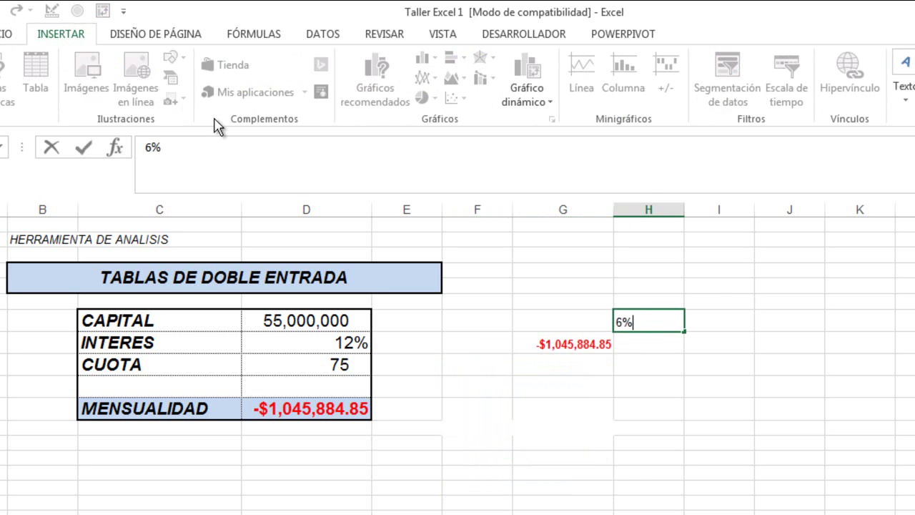
click(729, 319)
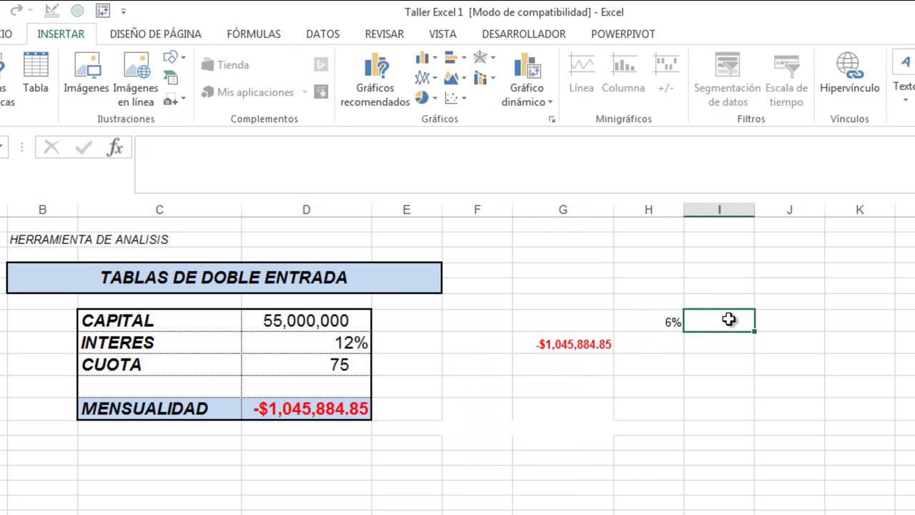
text(8)
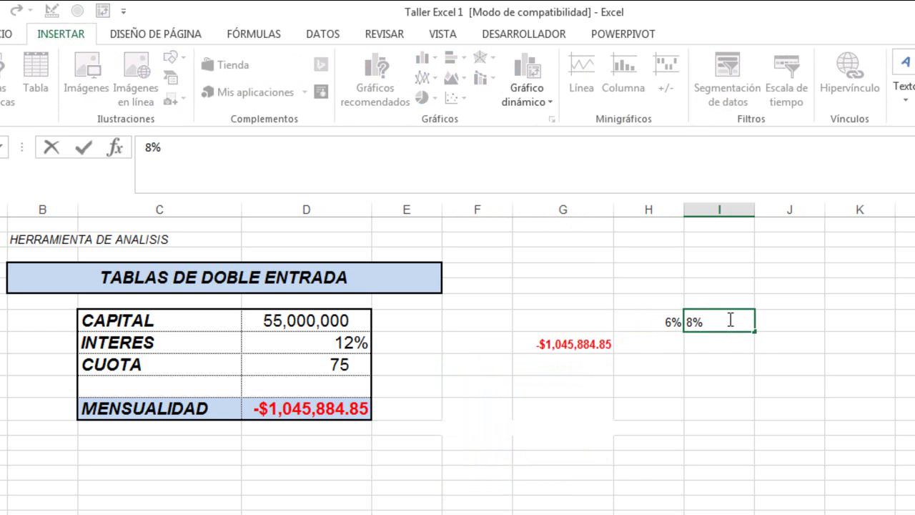
text(%)
key(Return)
Extend the interest rate series from H7:I7 across to O7, reaching 20% in 2% increments
drag(674, 320, 894, 336)
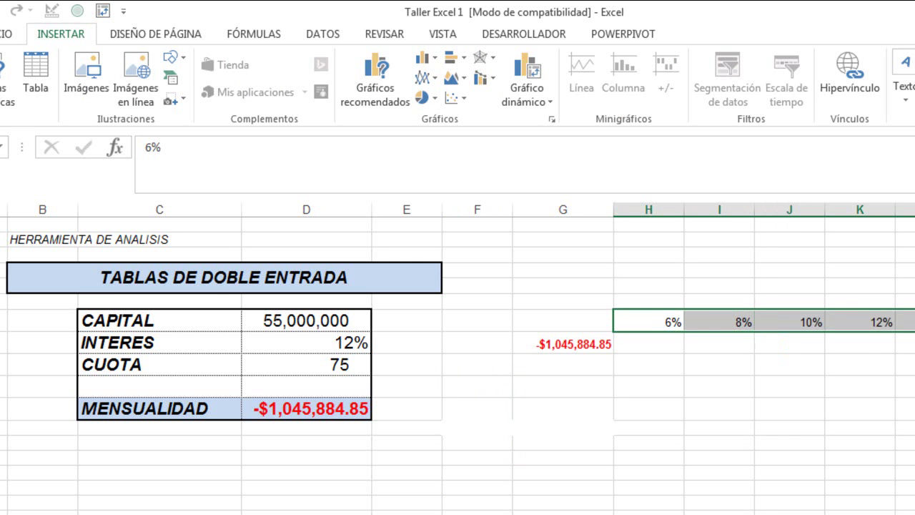
scroll(457, 358, right, 1)
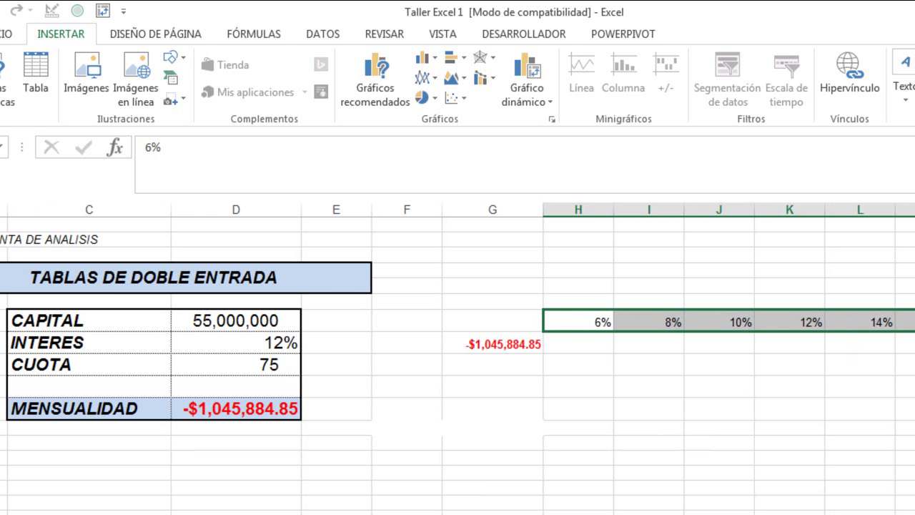
scroll(457, 357, down, 5)
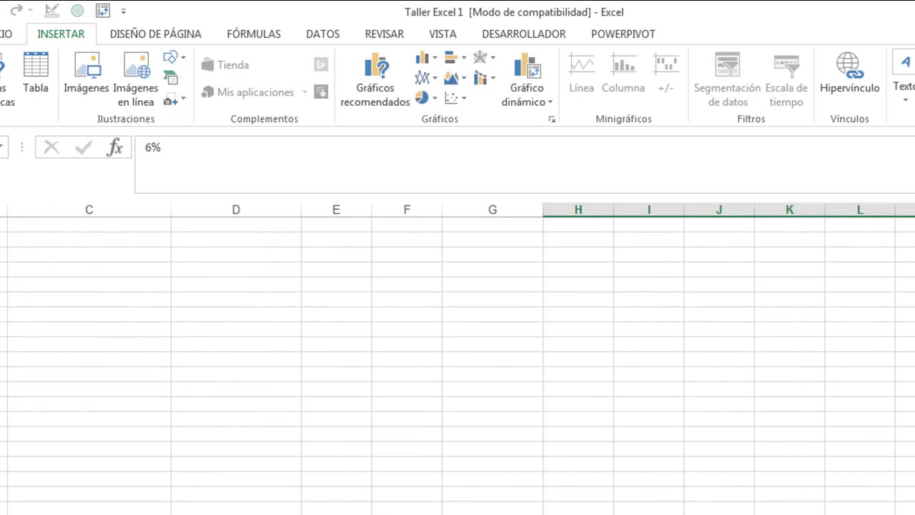
scroll(458, 357, up, 5)
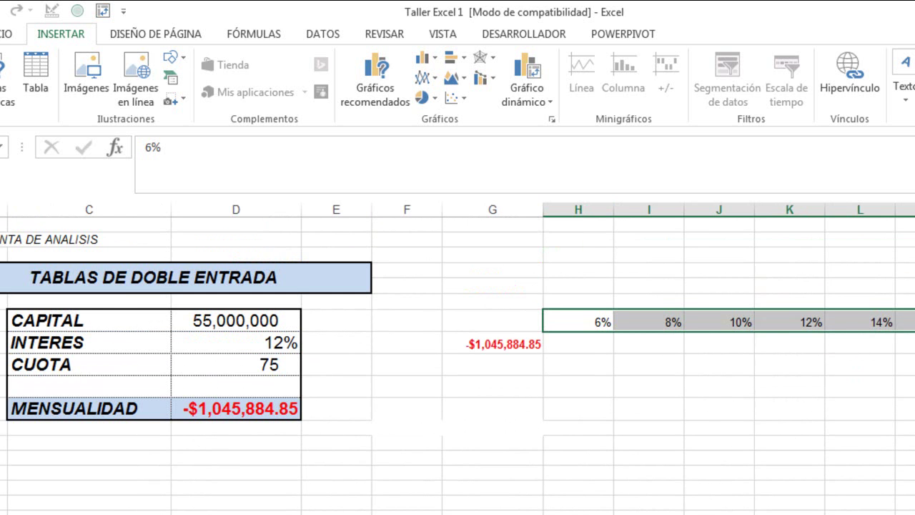
scroll(353, 457, right, 3)
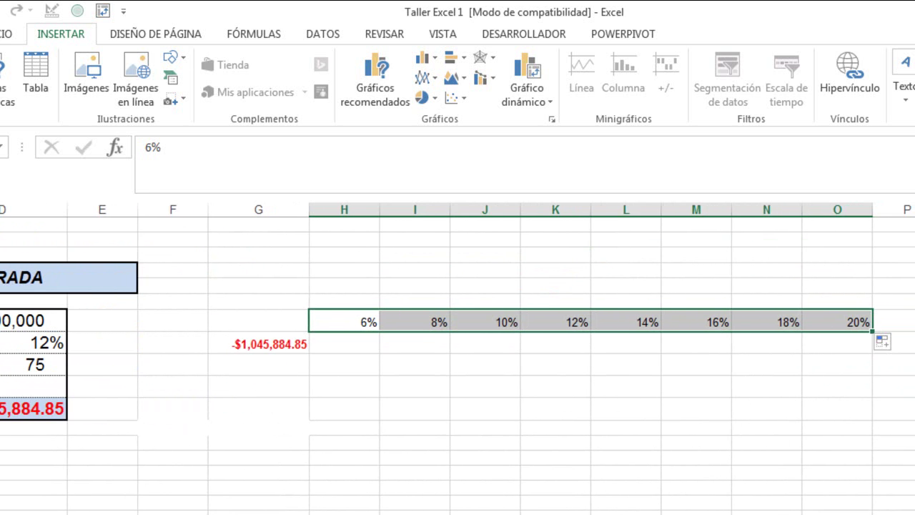
Create a one-variable data table over G7:O8 using the interest rate in D8 as the row input cell
drag(285, 321, 834, 344)
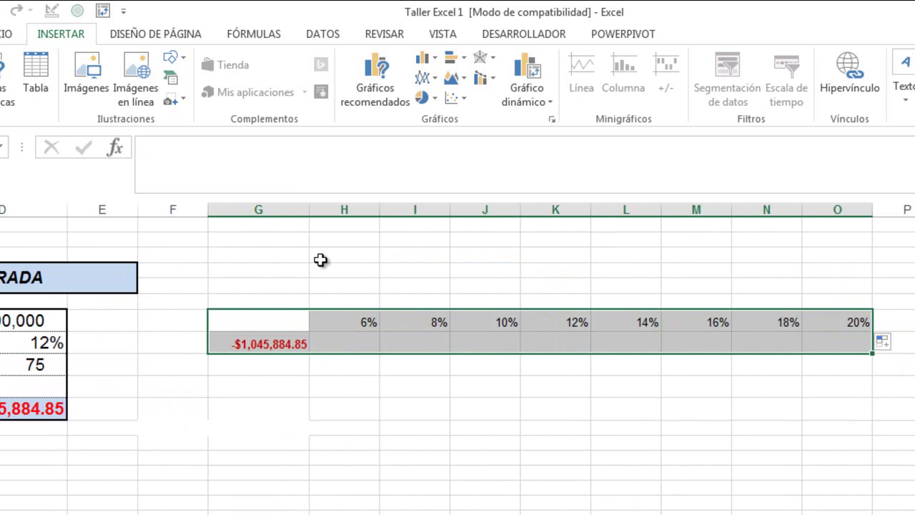
click(316, 33)
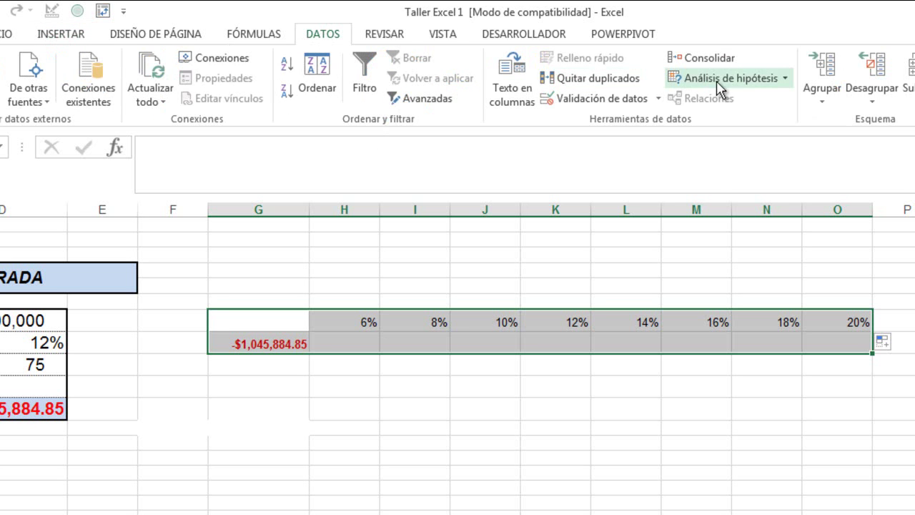
click(781, 80)
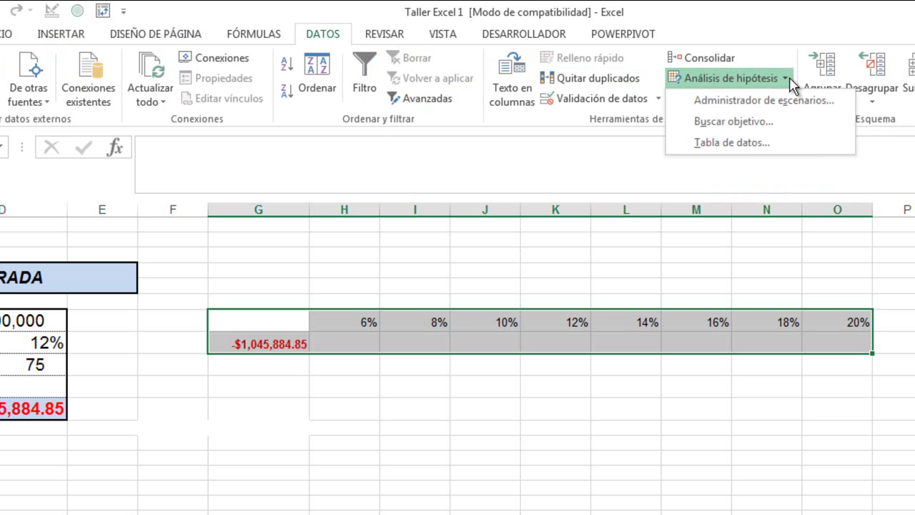
click(763, 143)
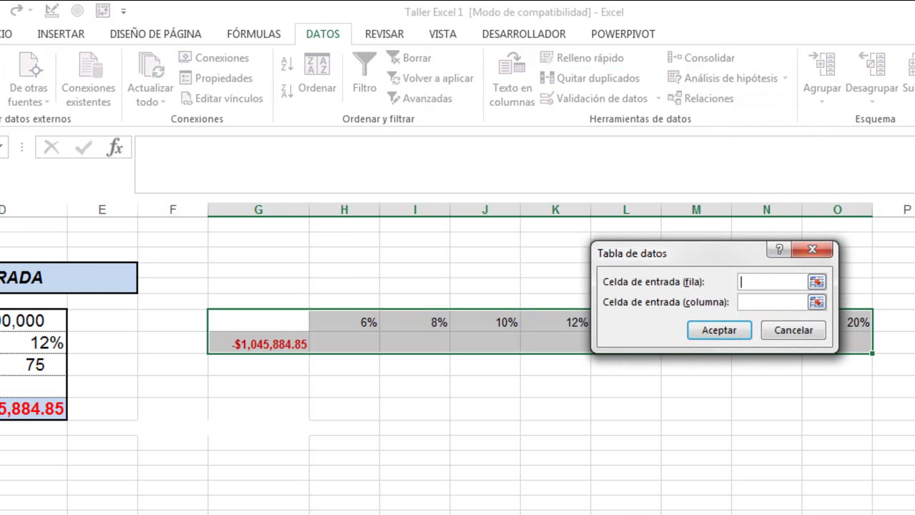
scroll(293, 386, left, 3)
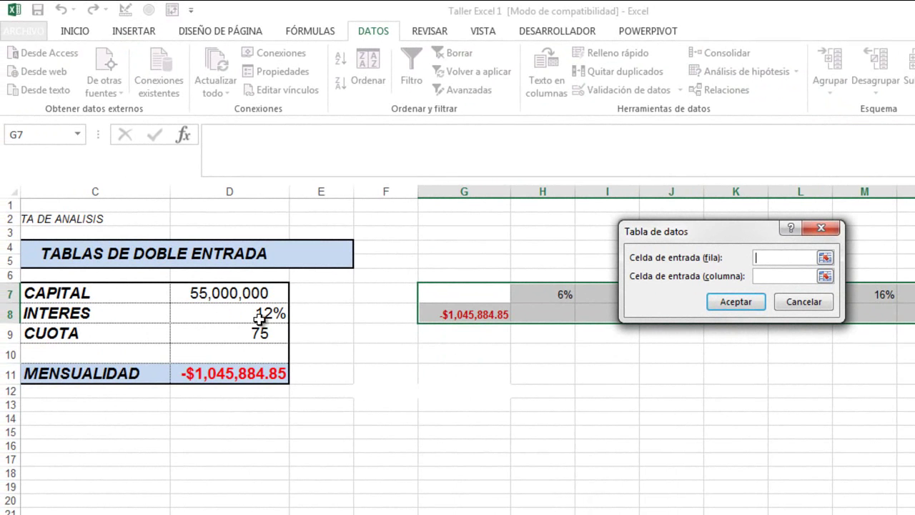
click(260, 318)
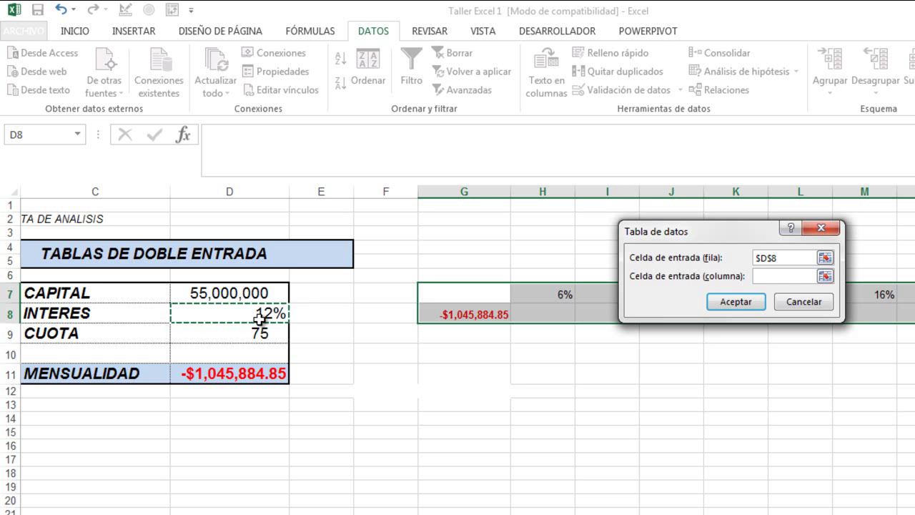
click(724, 300)
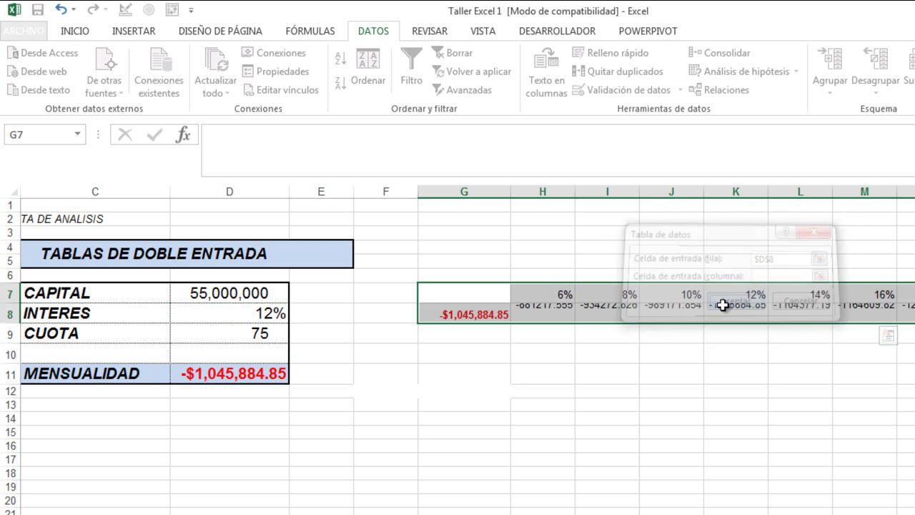
click(660, 367)
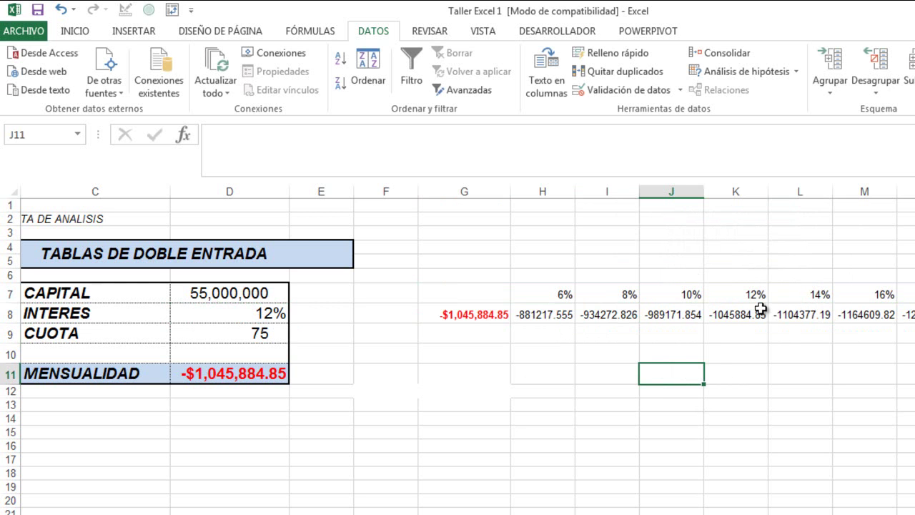
Format the calculated payments in H8:O8 with thousands separators and two decimals
drag(747, 294, 747, 313)
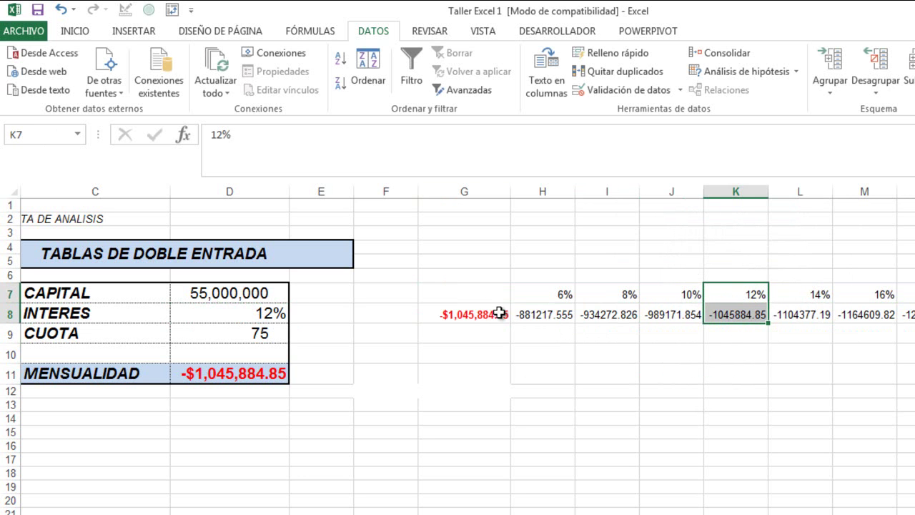
drag(547, 317, 901, 314)
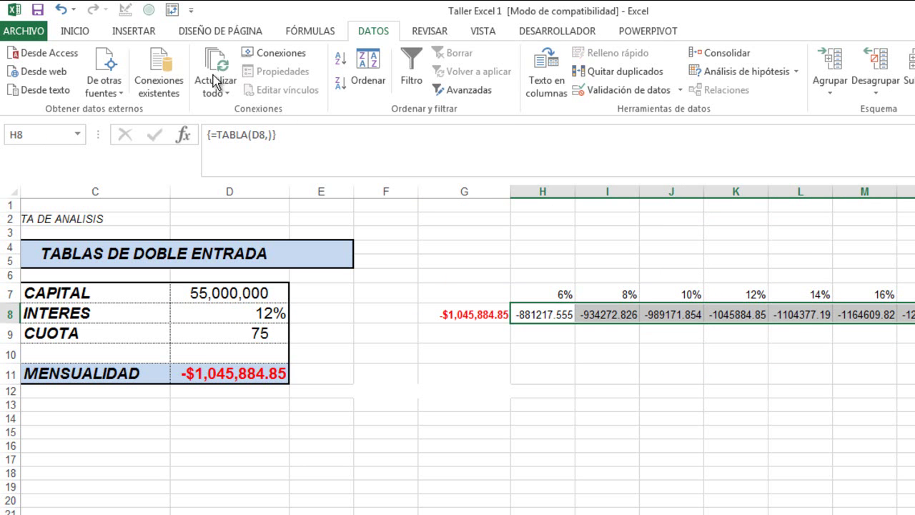
click(84, 31)
click(430, 84)
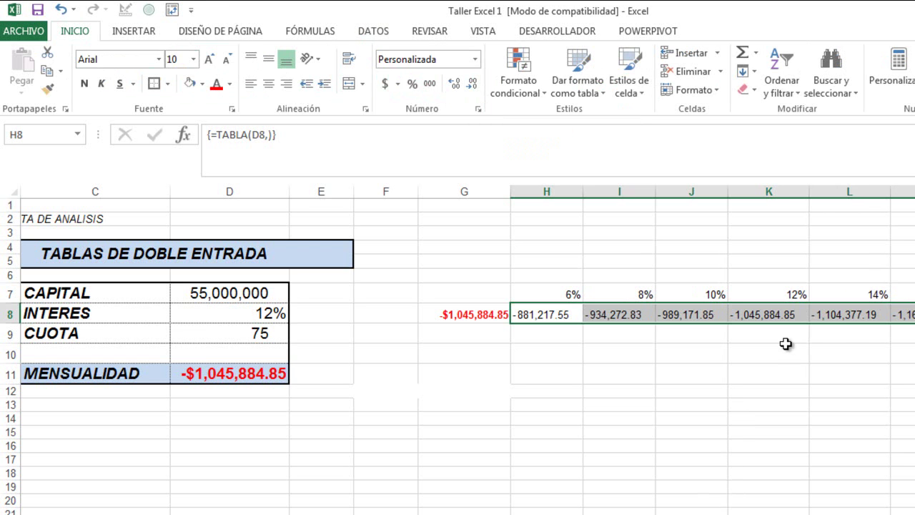
drag(785, 296, 785, 315)
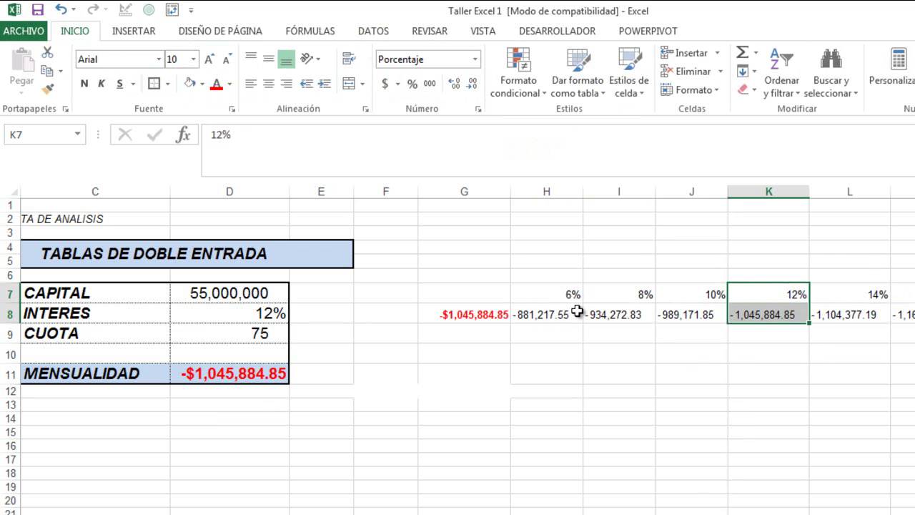
click(613, 364)
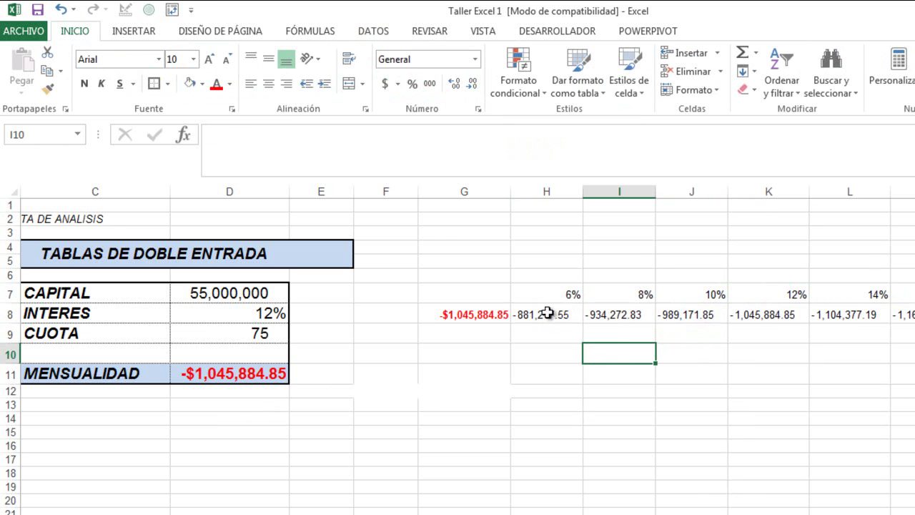
Clear the horizontal interest rates and calculated payments in H7:O8, keeping the linked payment in G8
drag(530, 299, 914, 315)
key(Delete)
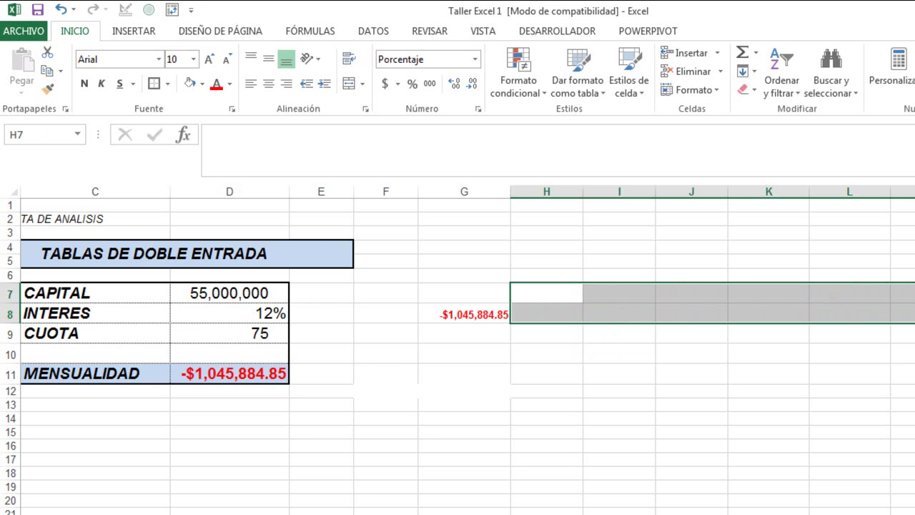
click(394, 365)
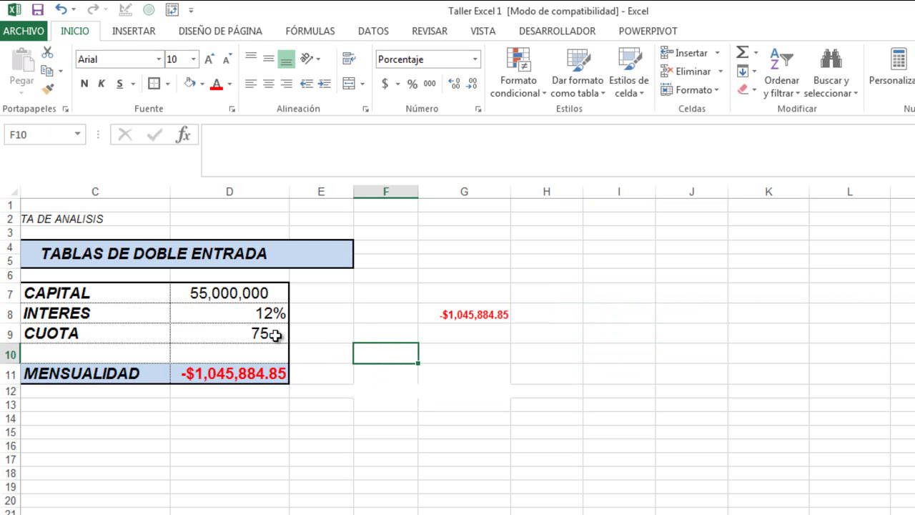
Enter the interest rates 6% in G9 and 8% in G10 to start a vertical series below the linked payment
click(465, 339)
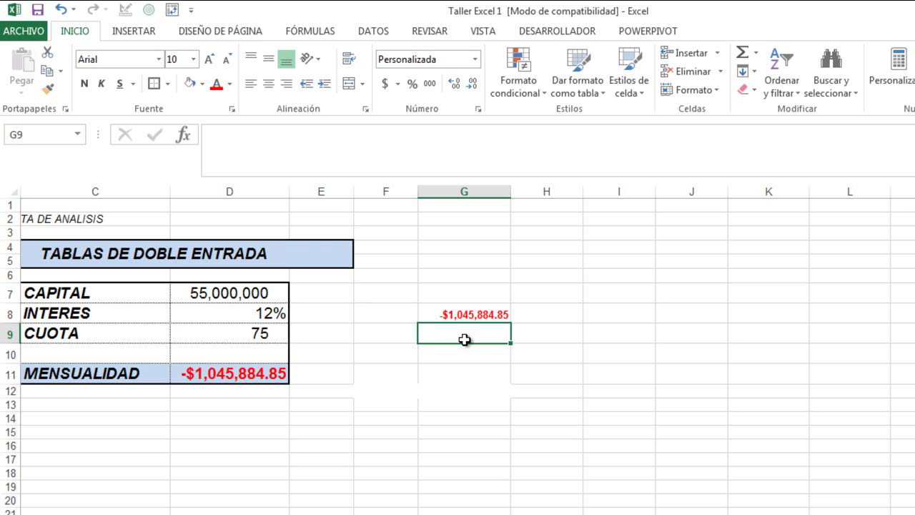
text(6%)
key(Return)
text(8%)
key(Return)
drag(464, 339, 494, 349)
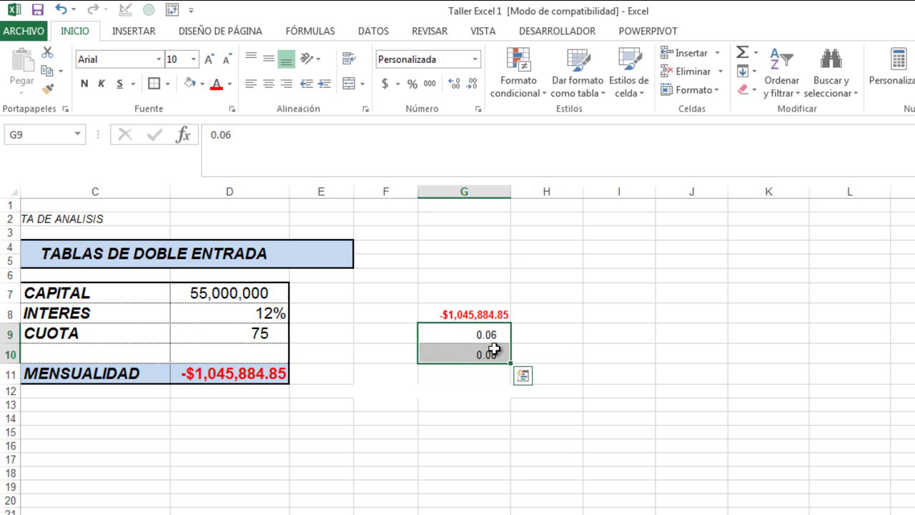
click(494, 349)
text(8%)
key(Return)
Extend the interest rate series down column G in 2% increments and delete the surplus rates in G17:G19, ending at 20% in G16
drag(500, 333, 510, 491)
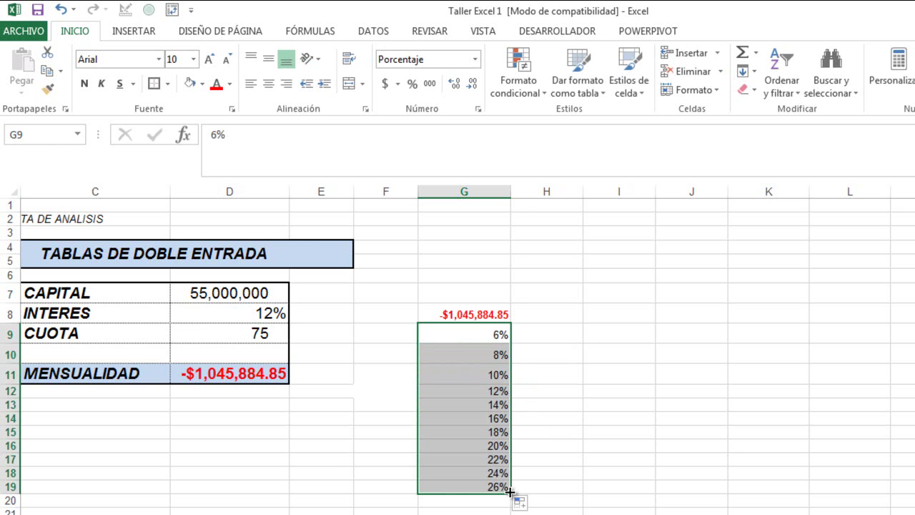
click(573, 471)
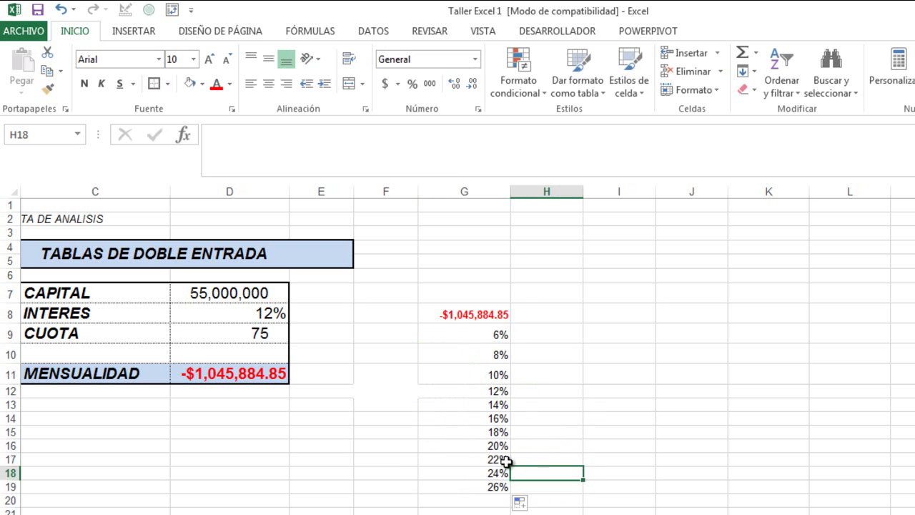
drag(503, 460, 499, 487)
key(Delete)
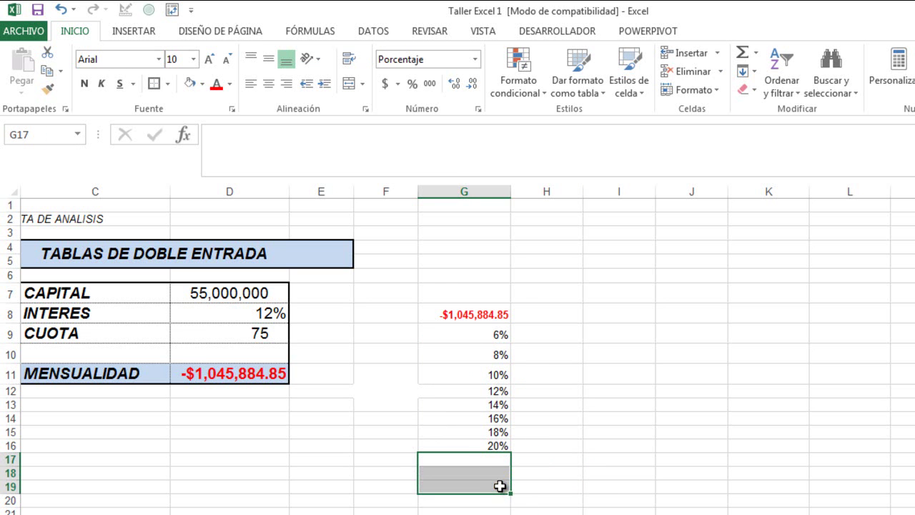
Enter 55 in H8 and reset H8:O8 to empty cells with the General number format
click(546, 314)
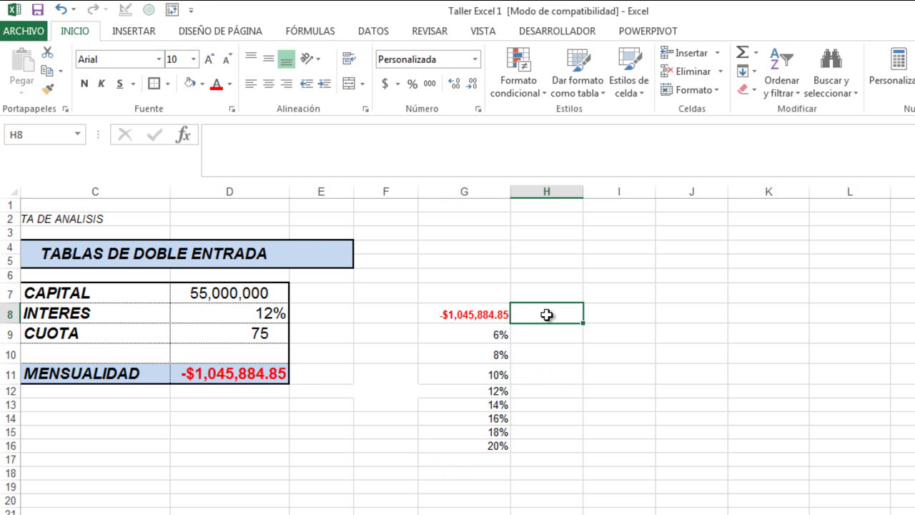
text(55)
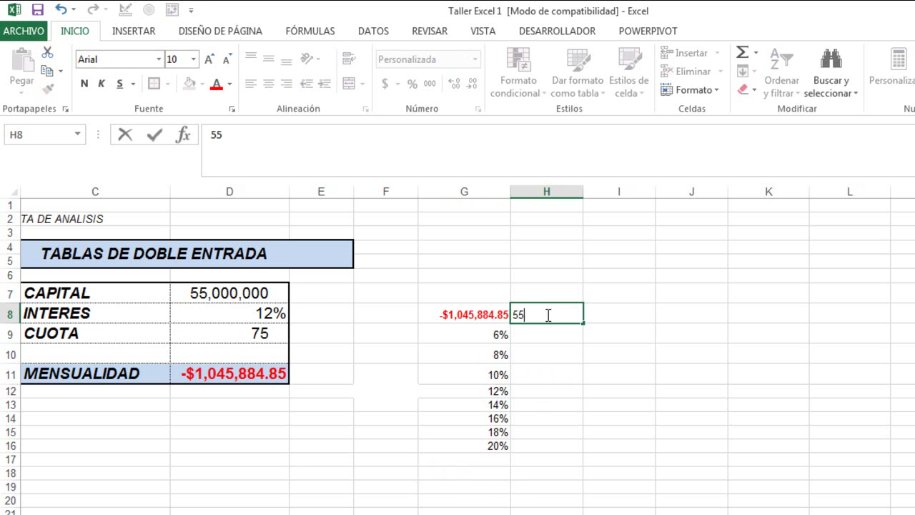
key(Tab)
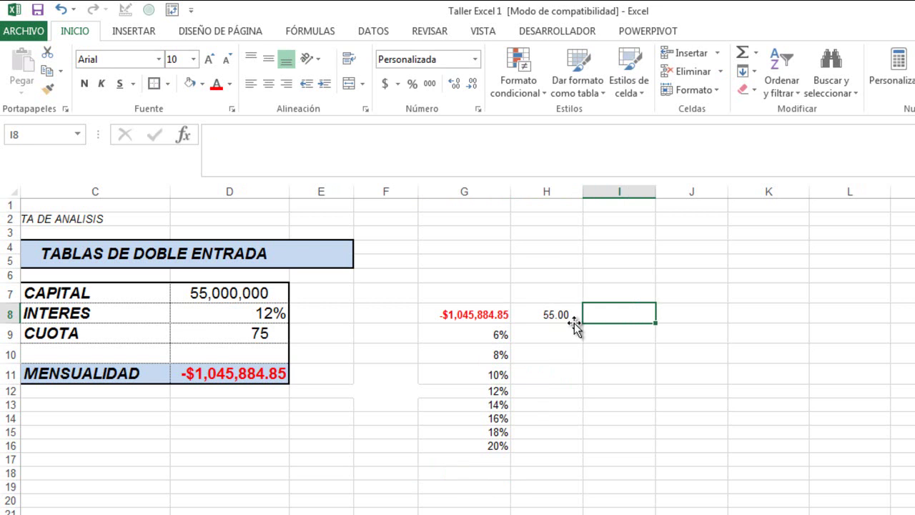
click(548, 315)
mouse_move(548, 315)
mouse_down()
mouse_move(660, 296)
mouse_move(878, 322)
mouse_move(878, 312)
mouse_move(905, 313)
mouse_up()
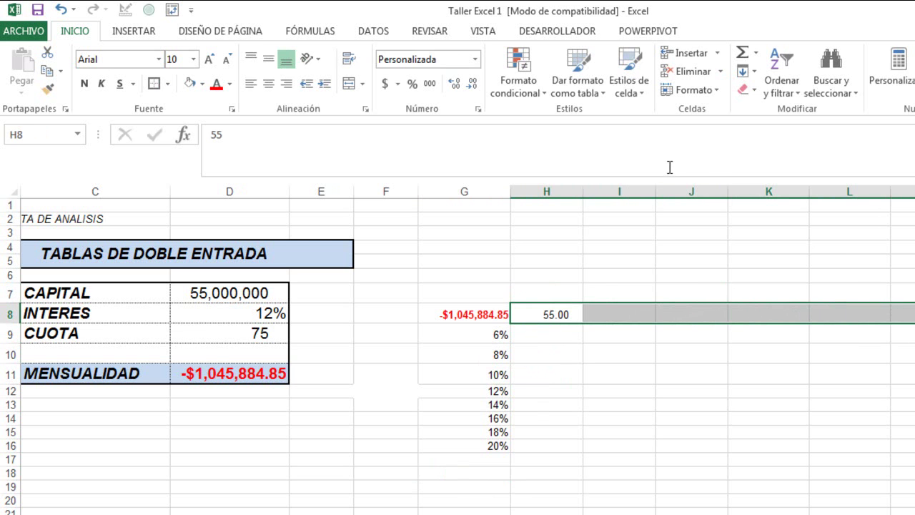
key(ctrl+z)
Enter the instalment counts 55, 60, 65 and 70 in H8:K8 and extend the series across to 90 in O8
text(55)
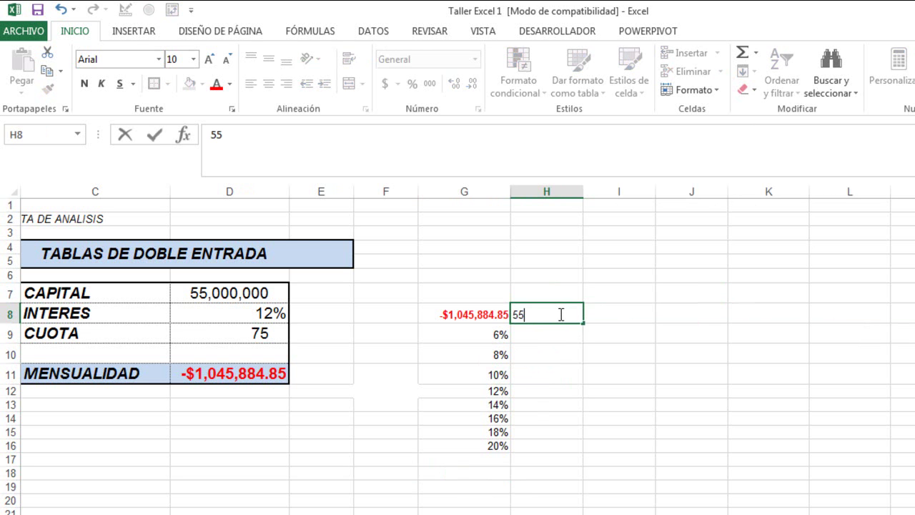
key(Tab)
text(60)
key(Tab)
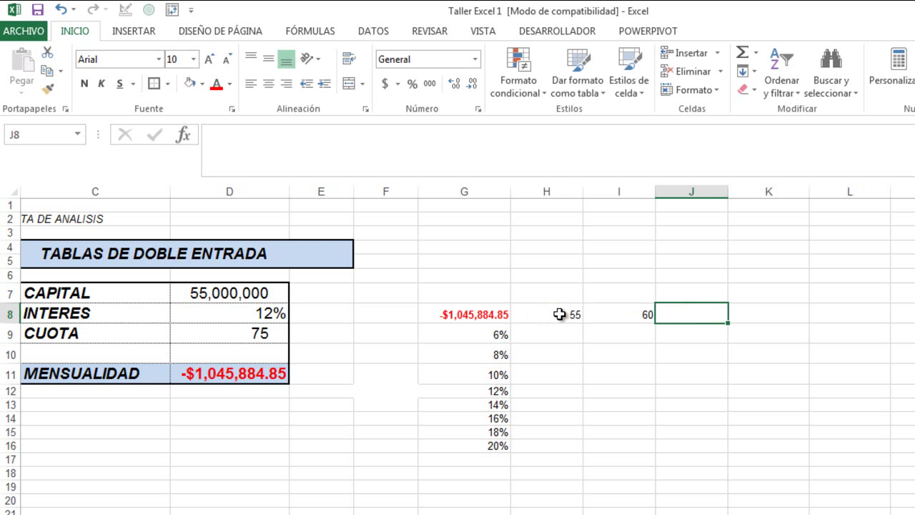
text(65)
key(Tab)
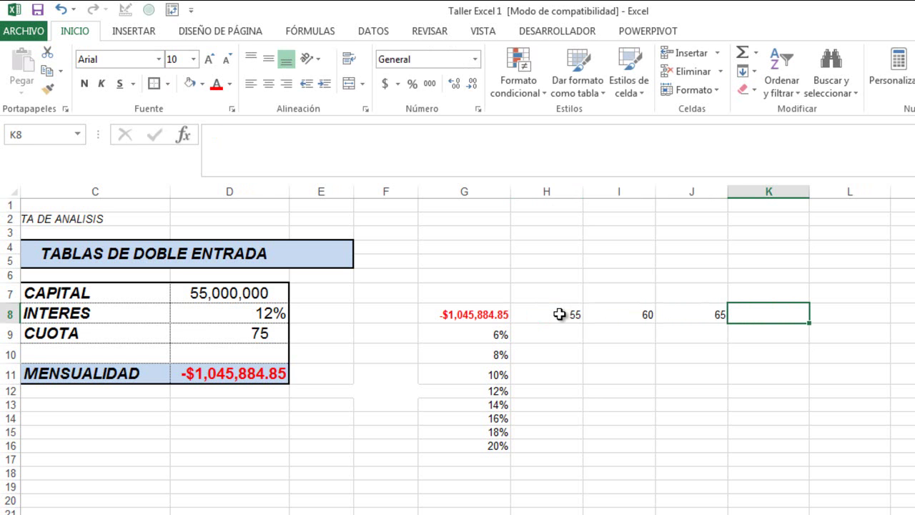
text(70)
key(Tab)
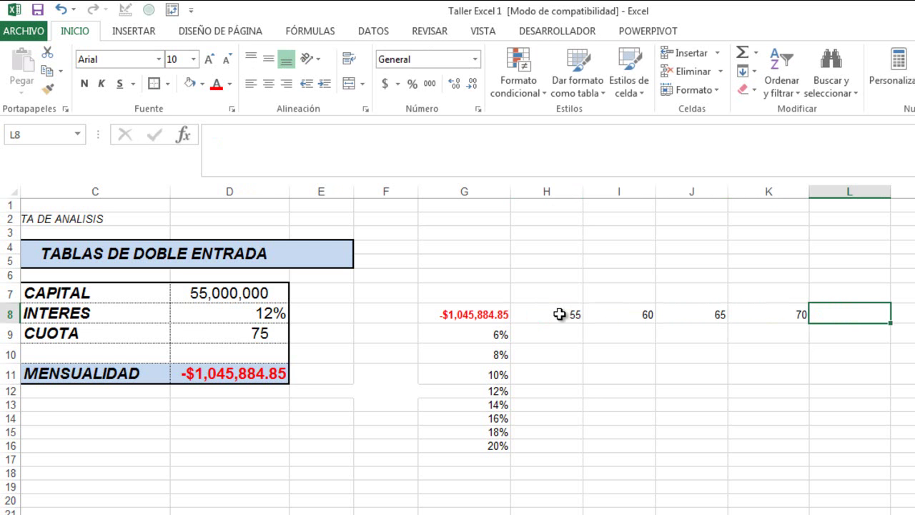
drag(579, 310, 896, 326)
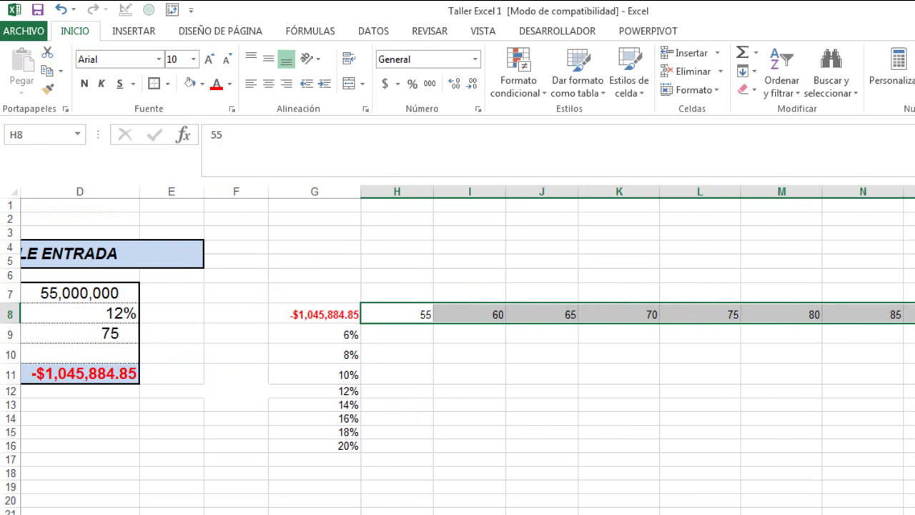
click(674, 445)
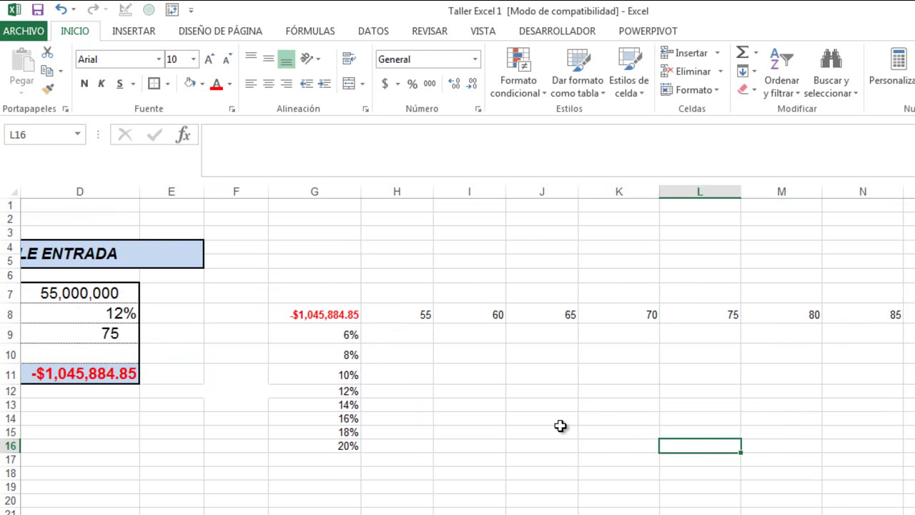
Create a two-variable data table over G8:O16 with D9 as the row input cell and D8 as the column input cell
drag(322, 312, 551, 386)
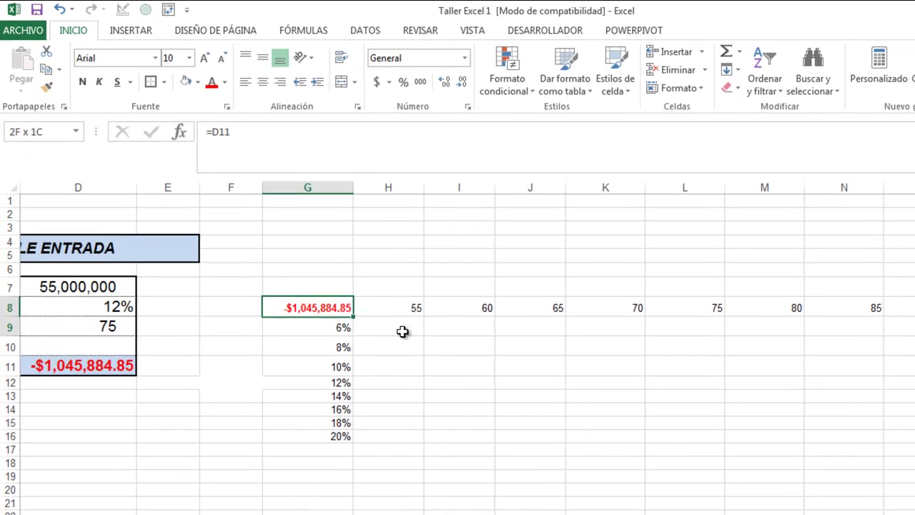
drag(491, 344, 852, 391)
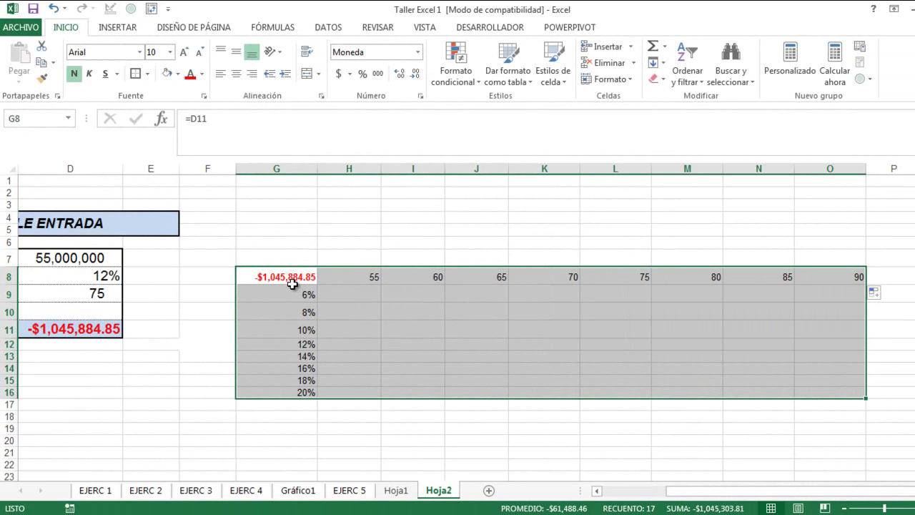
click(332, 32)
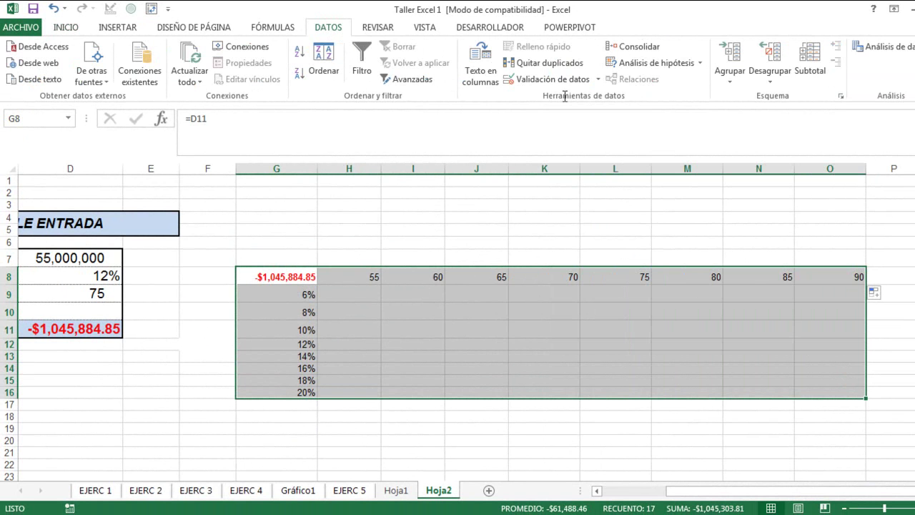
click(700, 62)
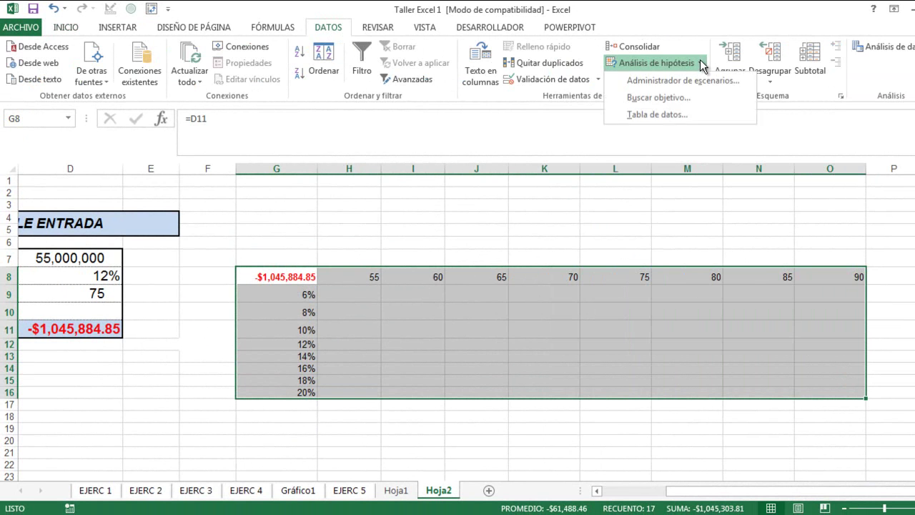
click(684, 114)
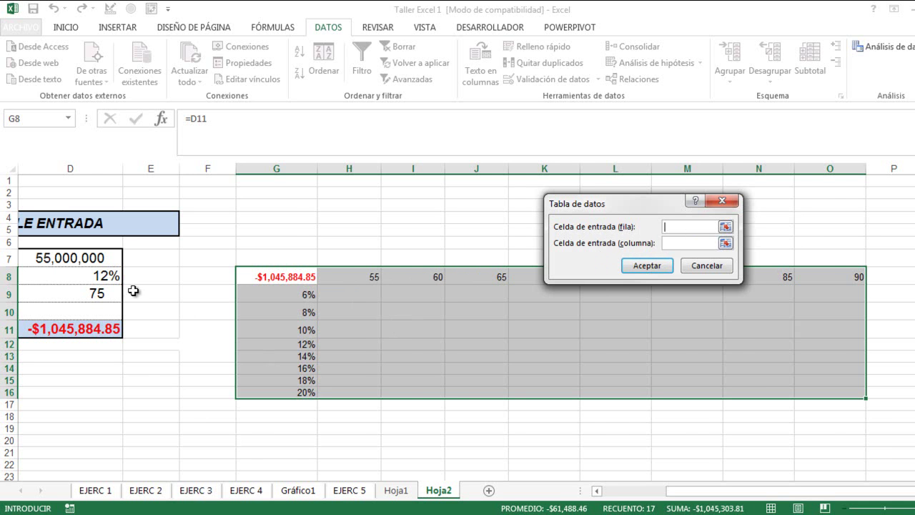
click(596, 490)
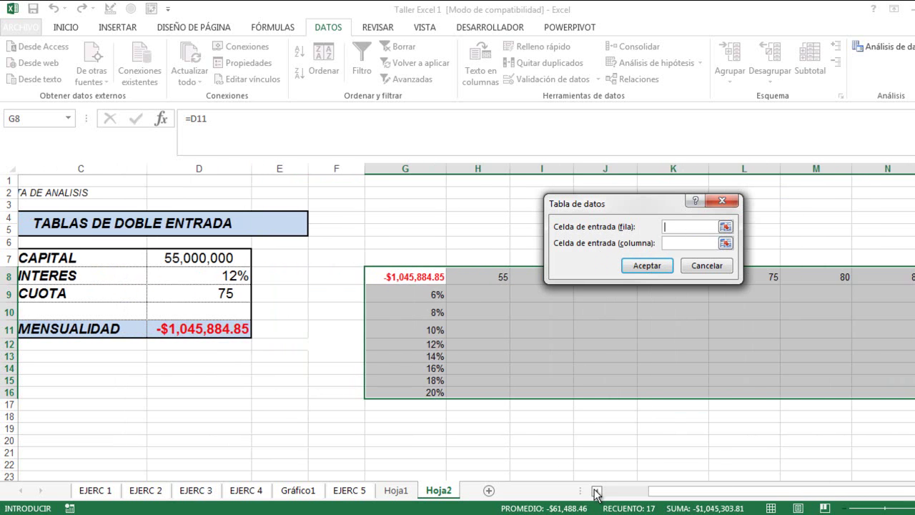
click(230, 293)
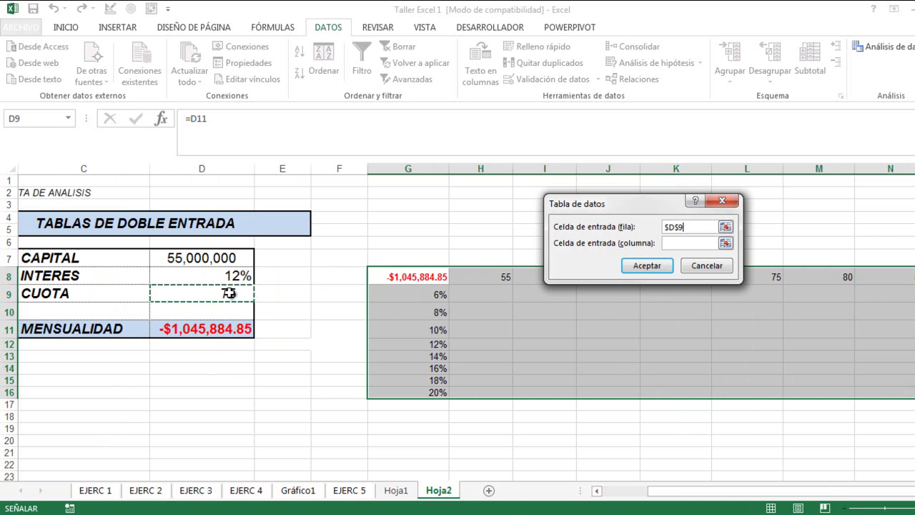
click(672, 243)
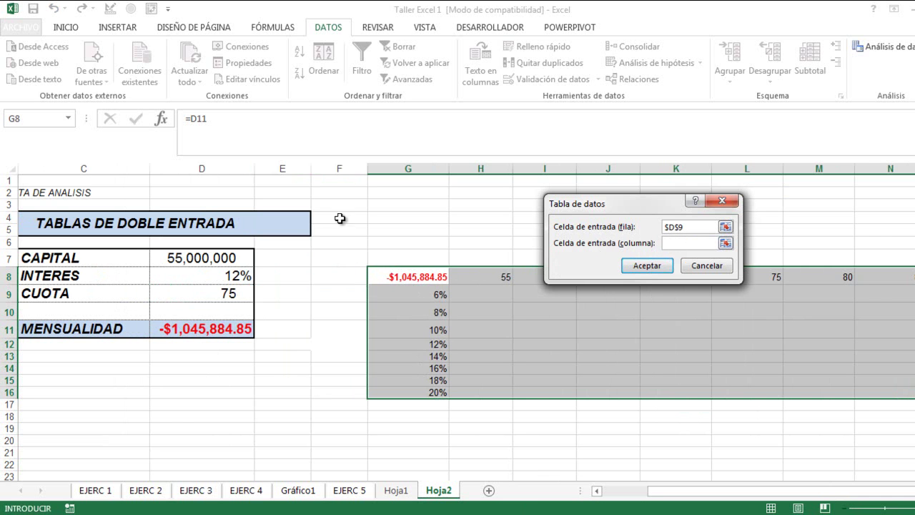
click(230, 273)
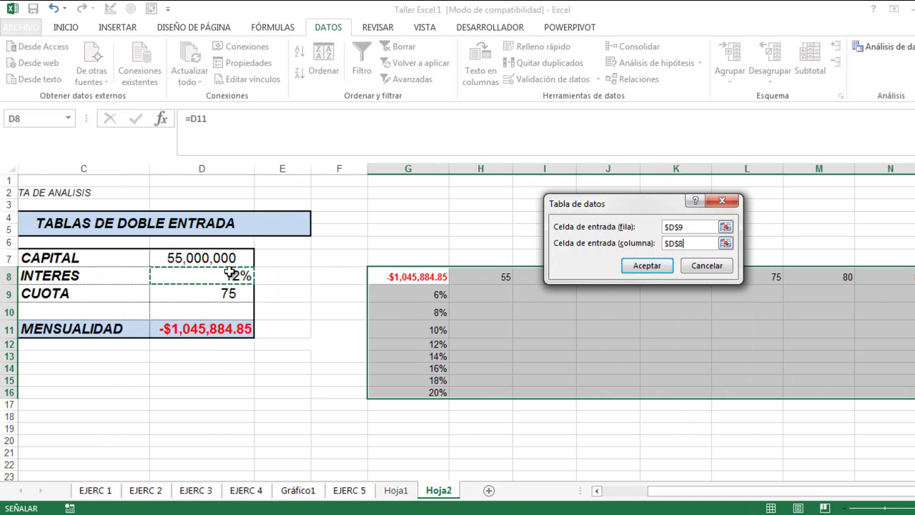
click(655, 270)
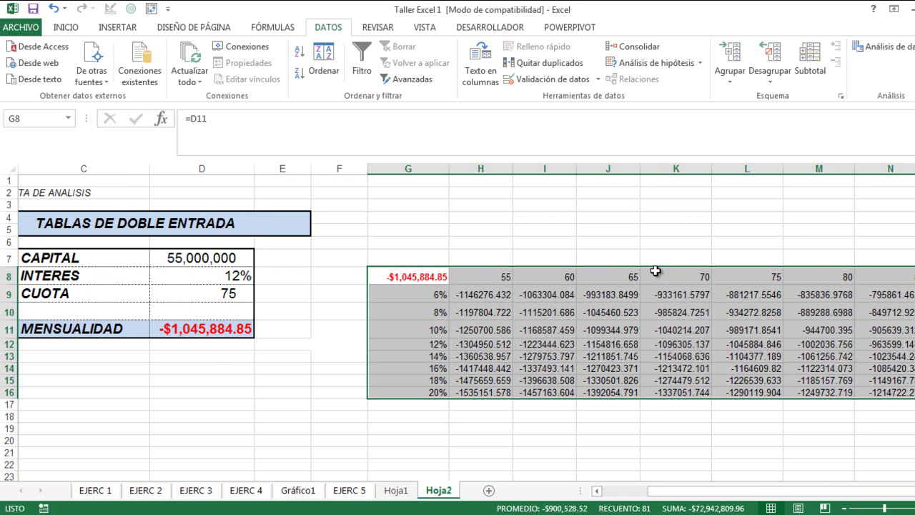
Format the data table results in H9:O16 with thousands separators and two decimals
drag(493, 291, 866, 390)
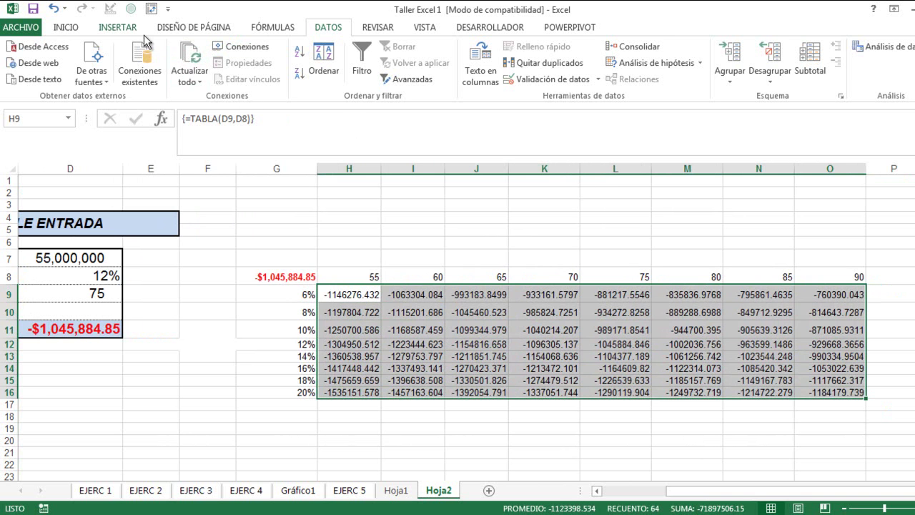
click(70, 31)
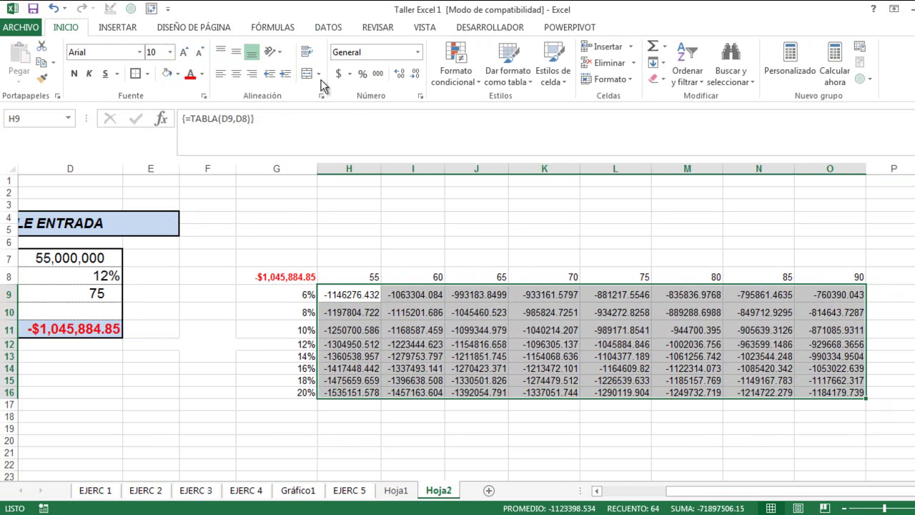
click(378, 75)
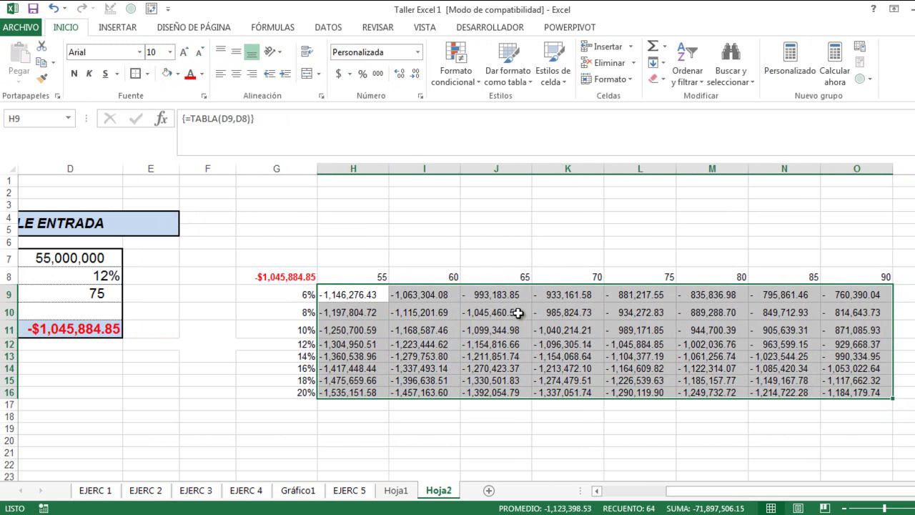
Highlight the data table payment for 12% and 75 instalments in L12 with a light tan fill and bold text
click(419, 427)
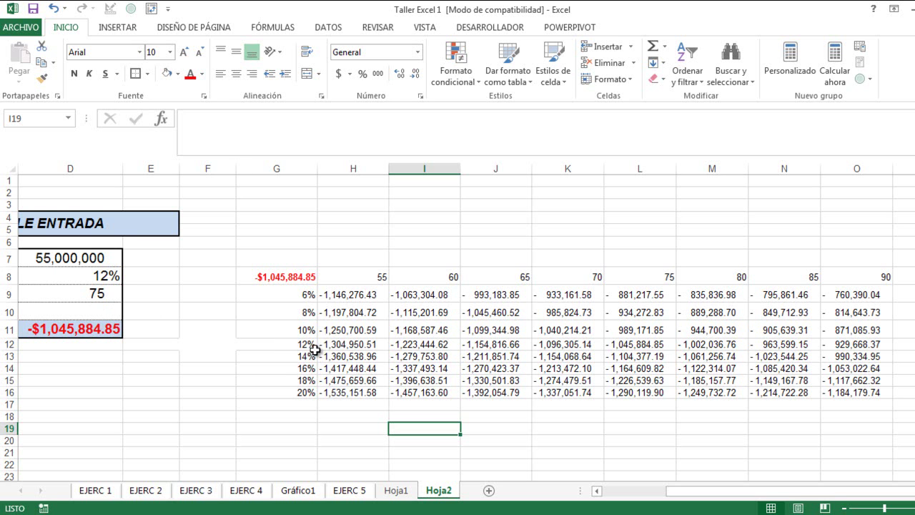
click(399, 346)
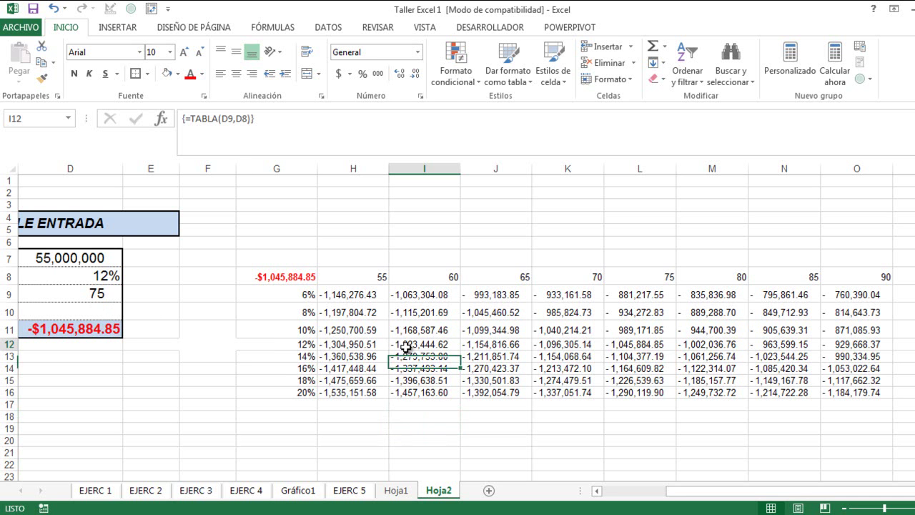
click(314, 347)
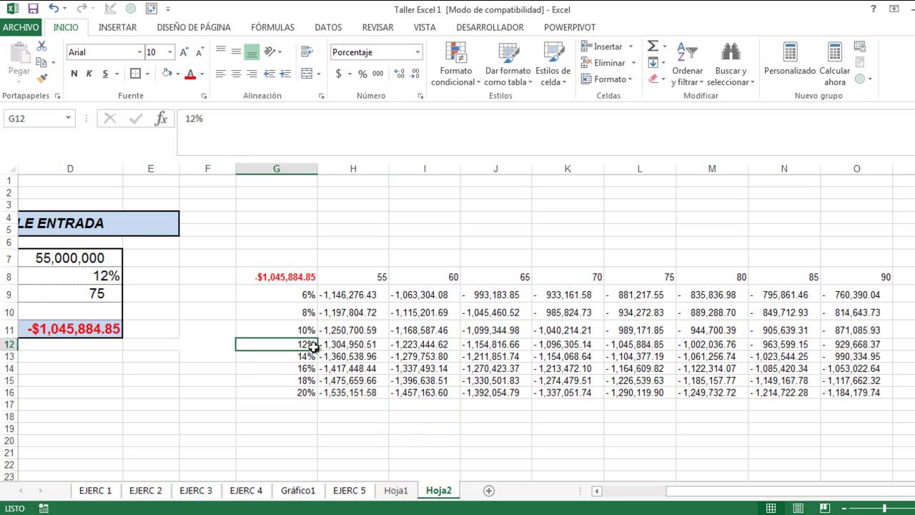
drag(314, 346, 629, 344)
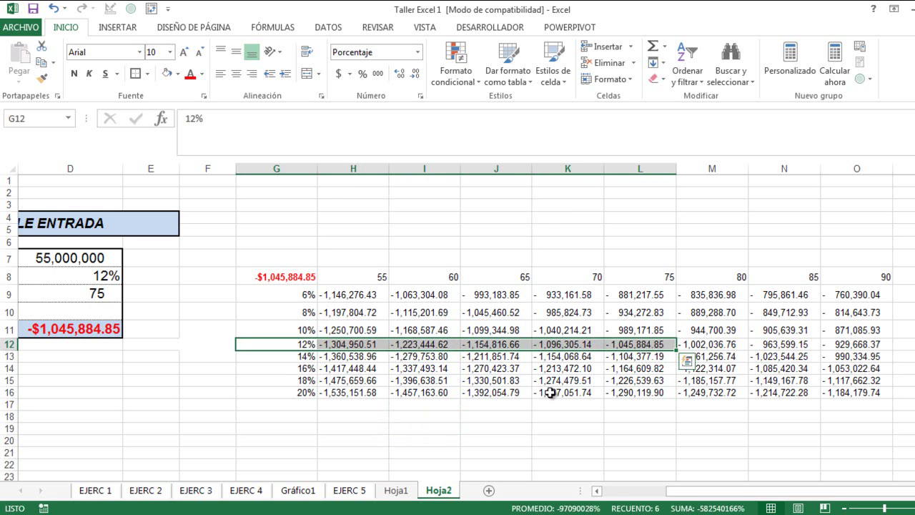
click(623, 343)
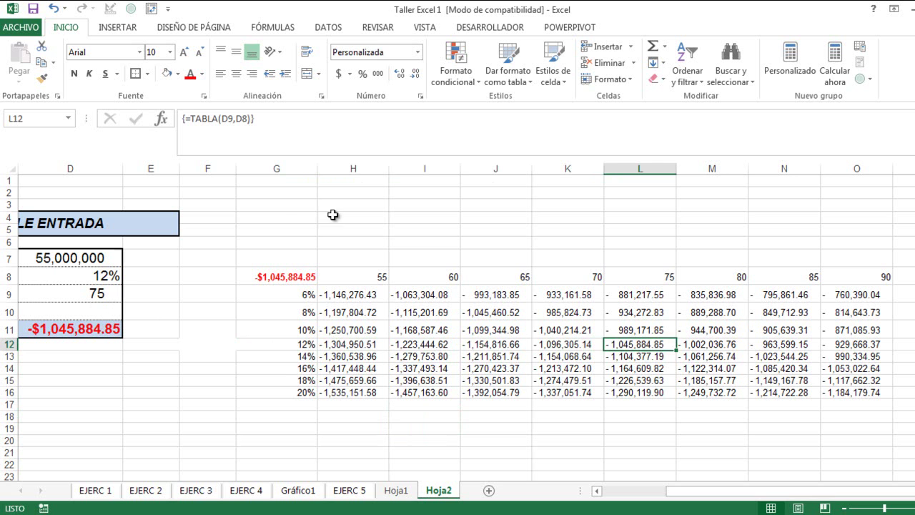
click(178, 74)
key(Escape)
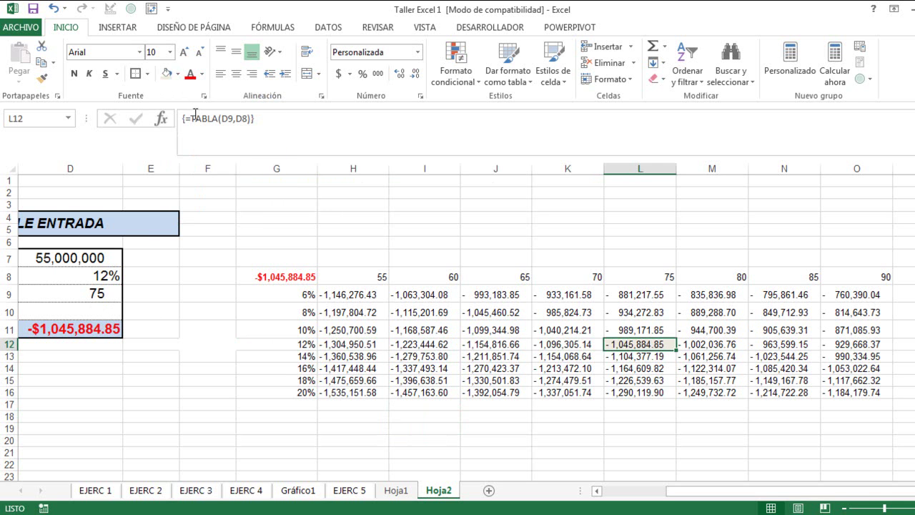
click(178, 74)
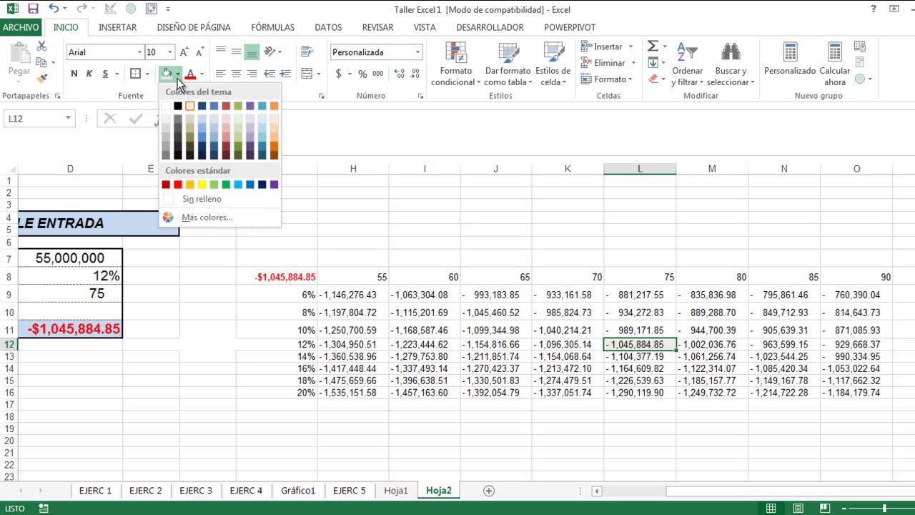
click(178, 75)
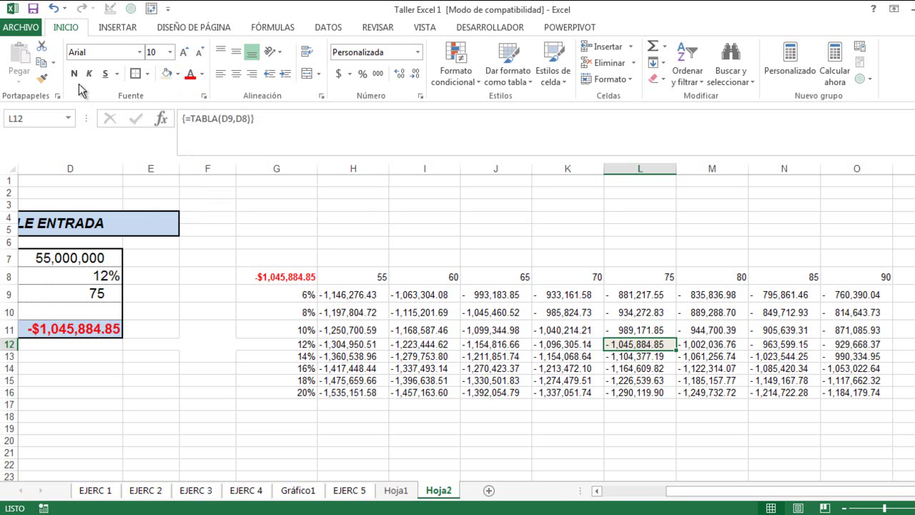
click(77, 74)
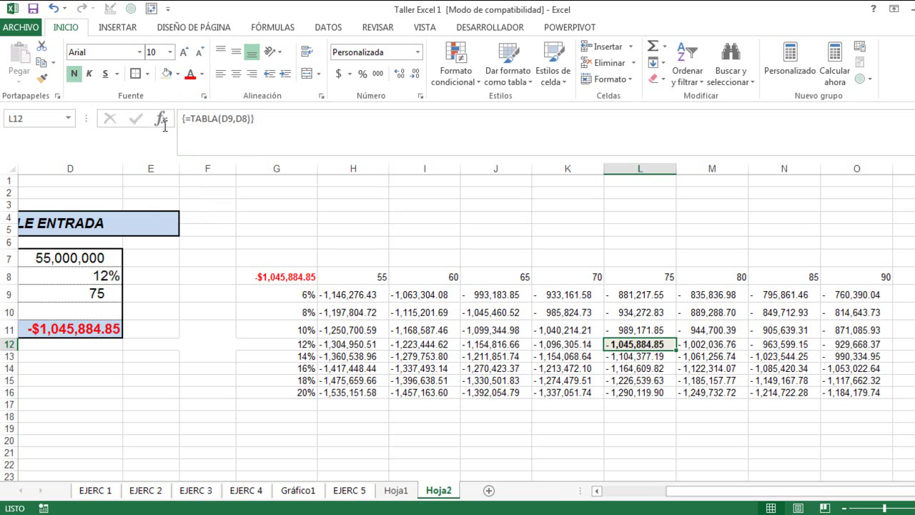
click(646, 449)
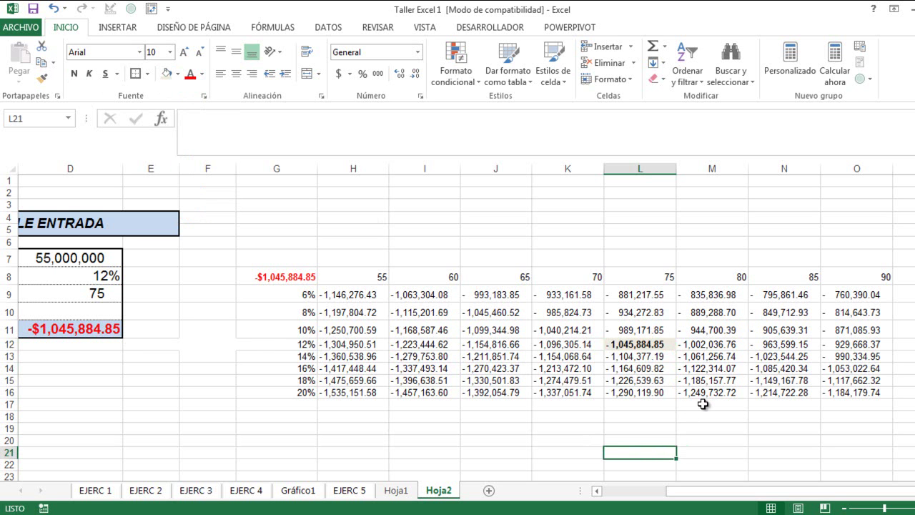
click(565, 406)
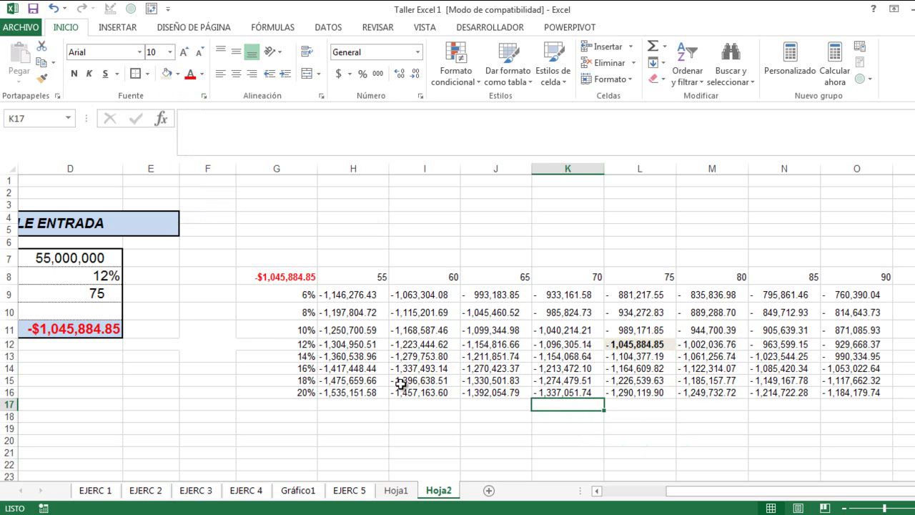